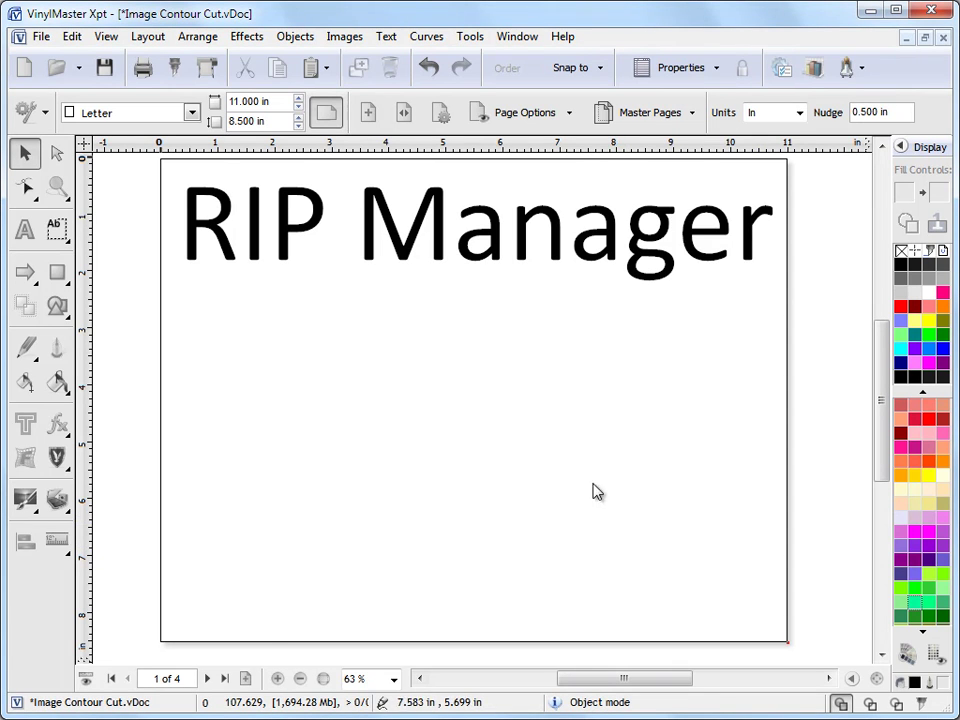
Go to page 2 of 4, which holds the full-page vegetable photo
click(207, 678)
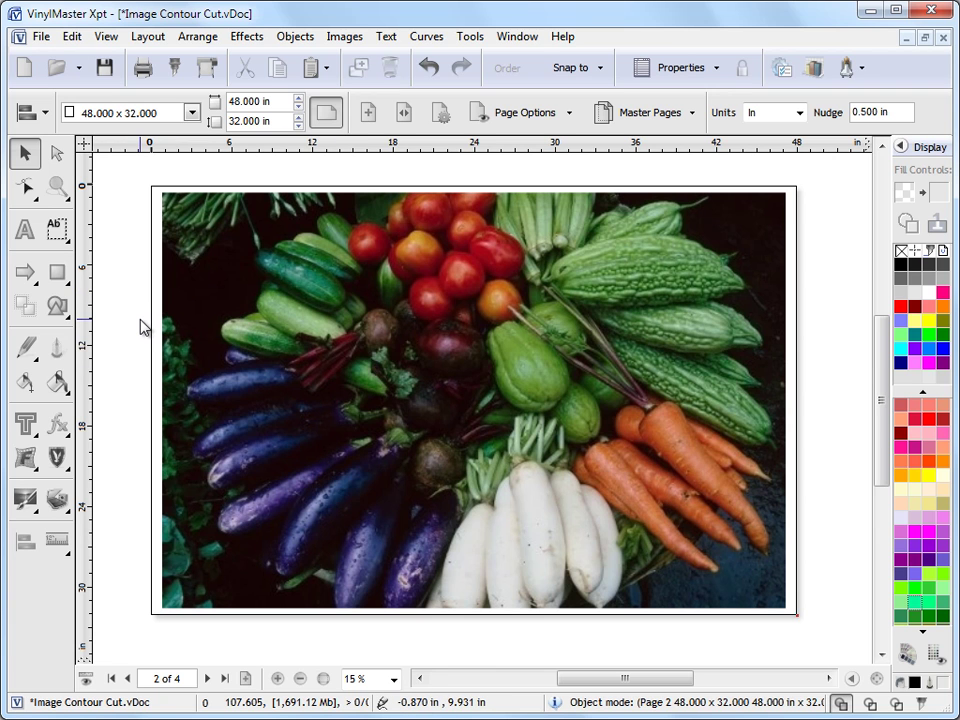
click(43, 38)
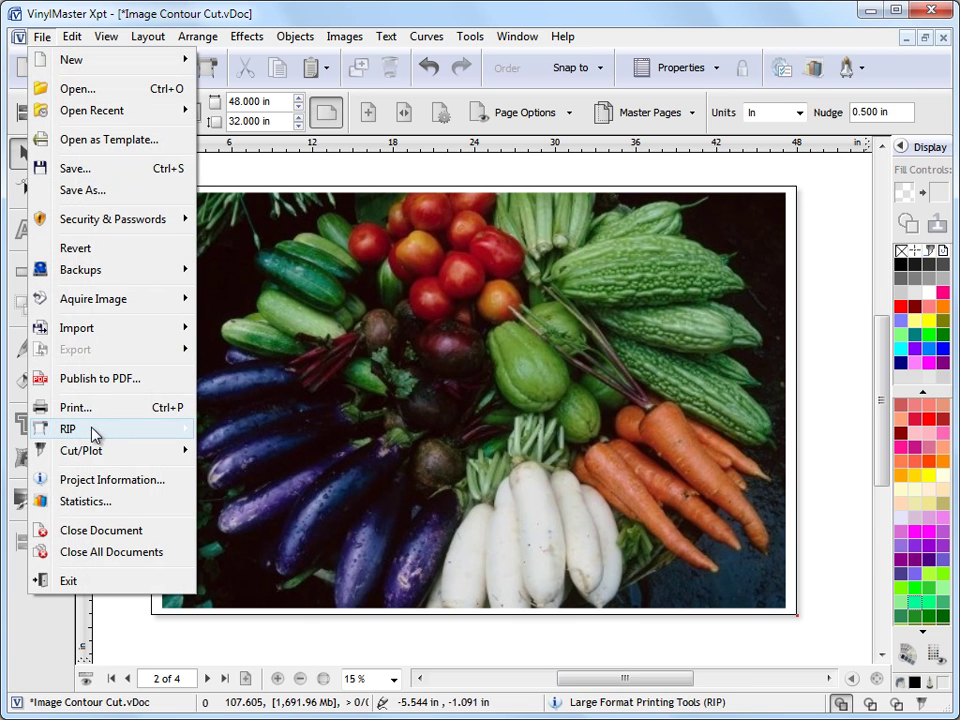
mouse_move(68, 430)
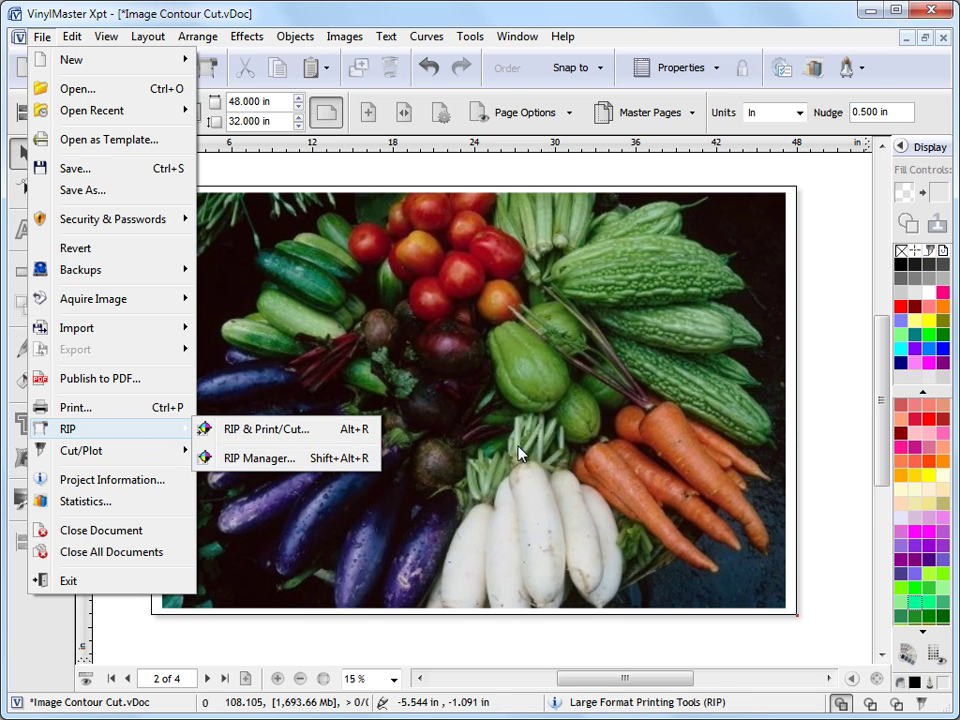
click(851, 67)
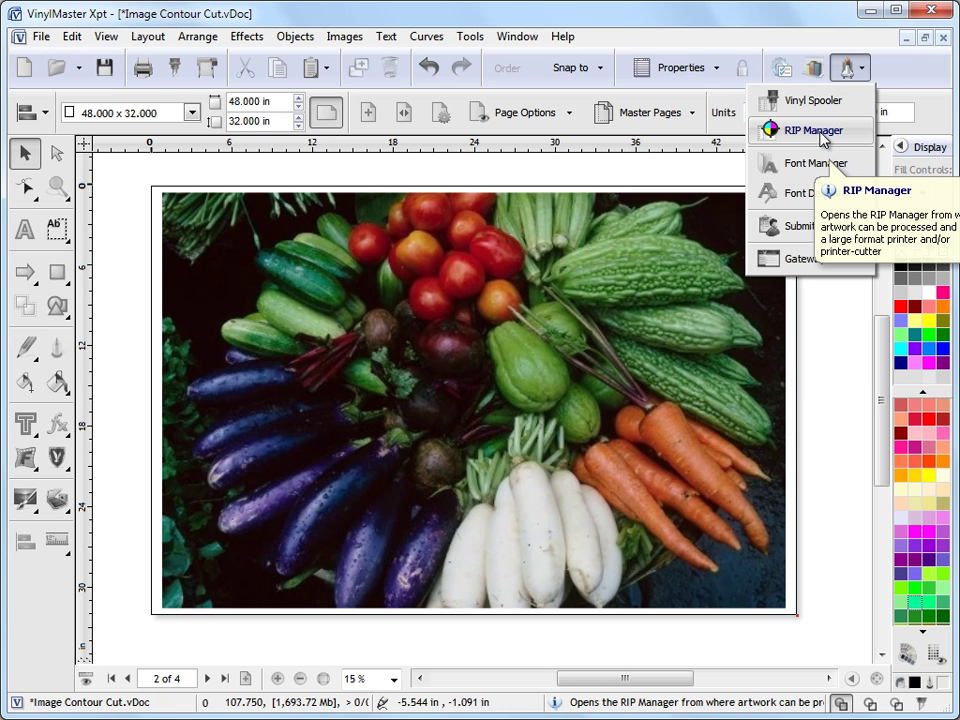
click(825, 322)
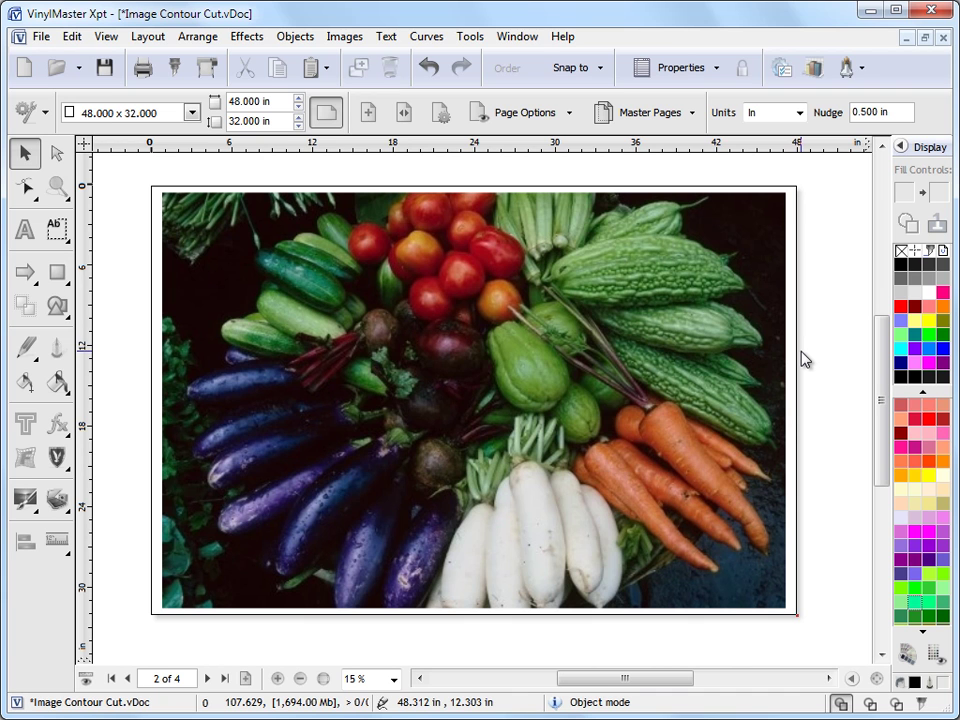
Switch the canvas to panning with the spacebar
key(space)
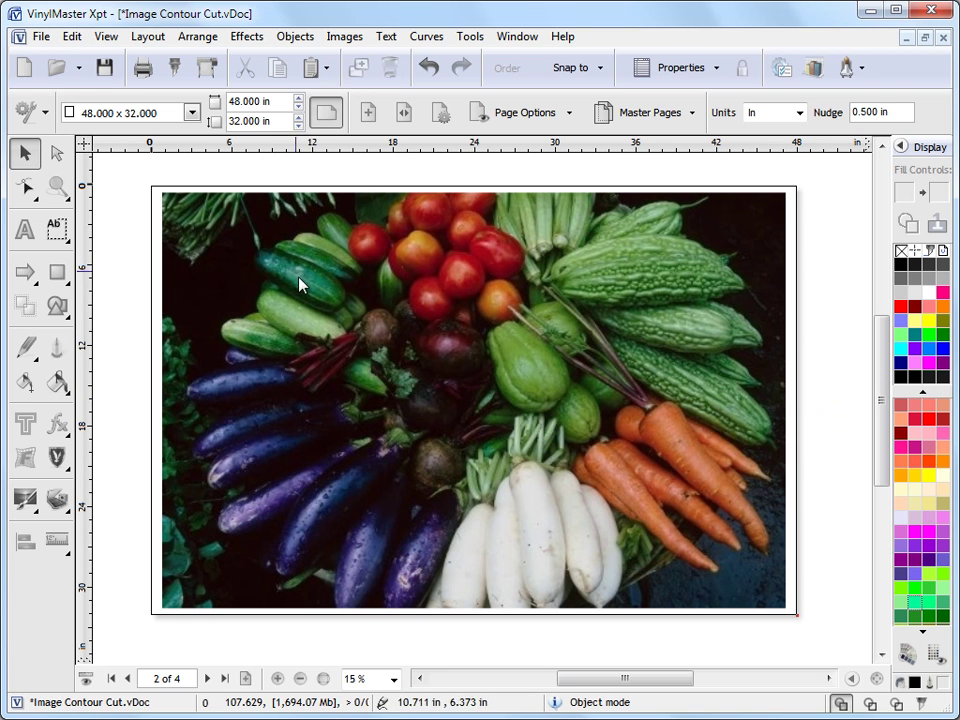
Send the photo to the RIP, check Size/Cropping, and add job info 'Green Grocer Sign'
click(211, 78)
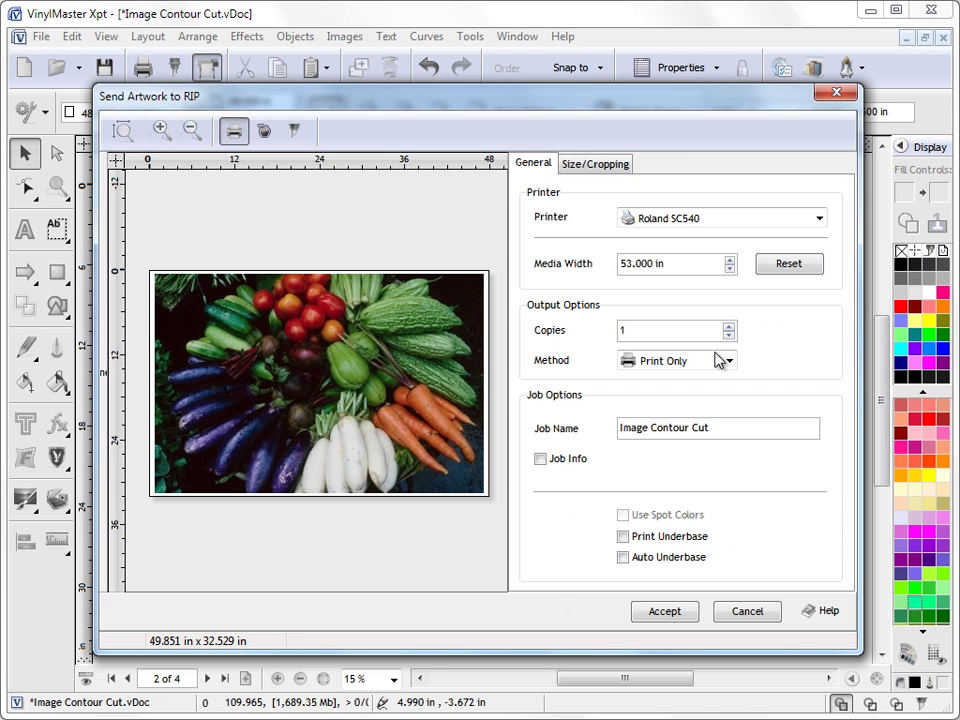
click(608, 165)
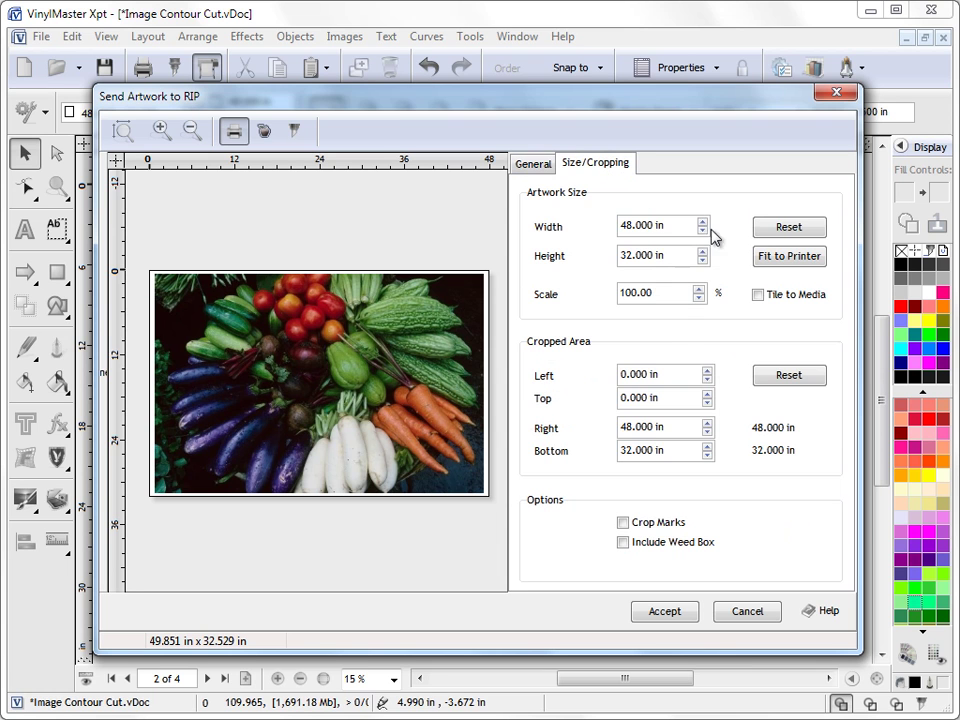
click(538, 165)
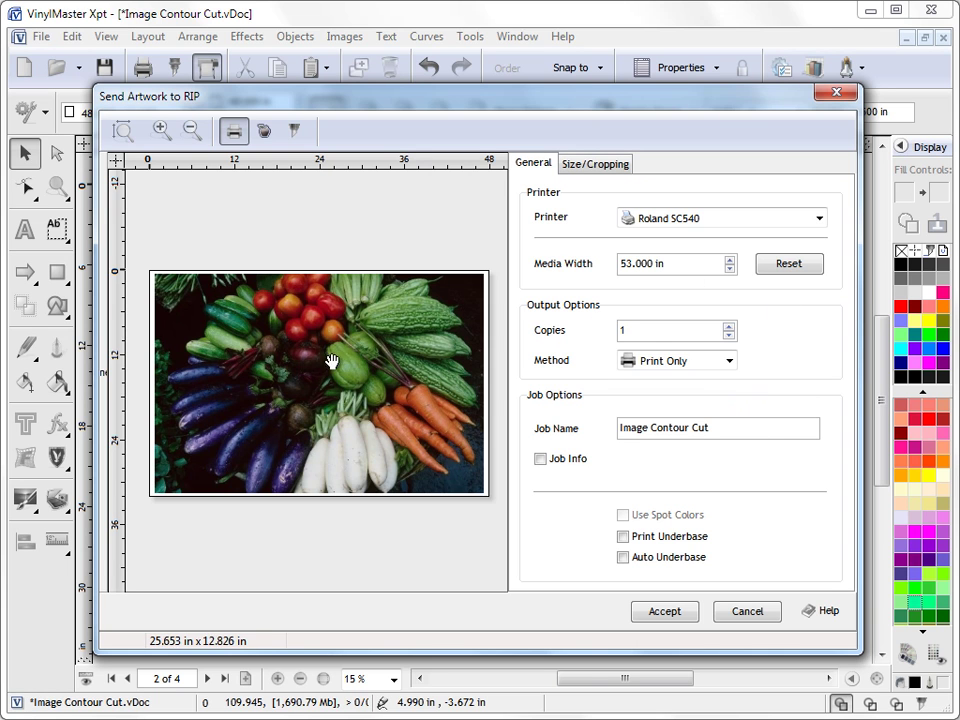
click(541, 459)
text(Green Grocer Sign)
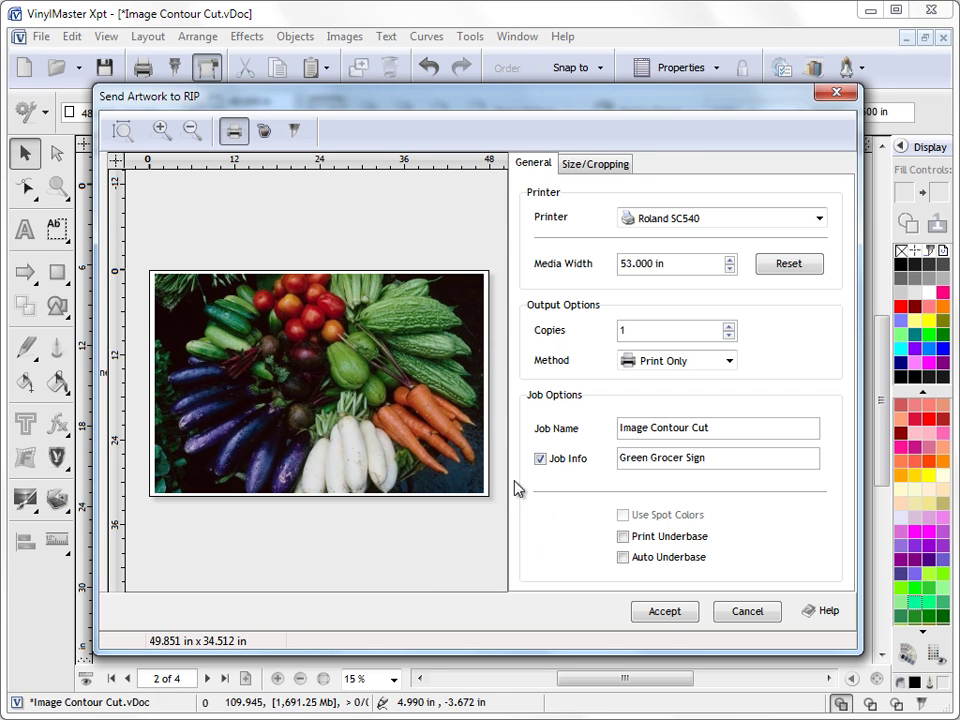
Accept the send, select new job 136, and toggle its Job Info off and back on
click(665, 613)
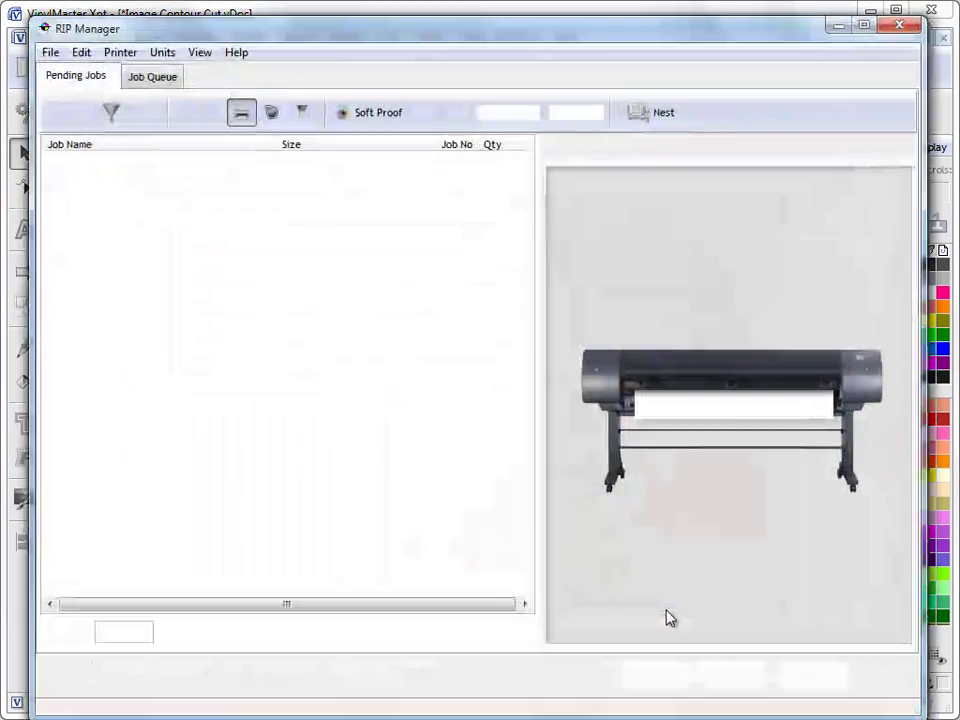
click(156, 183)
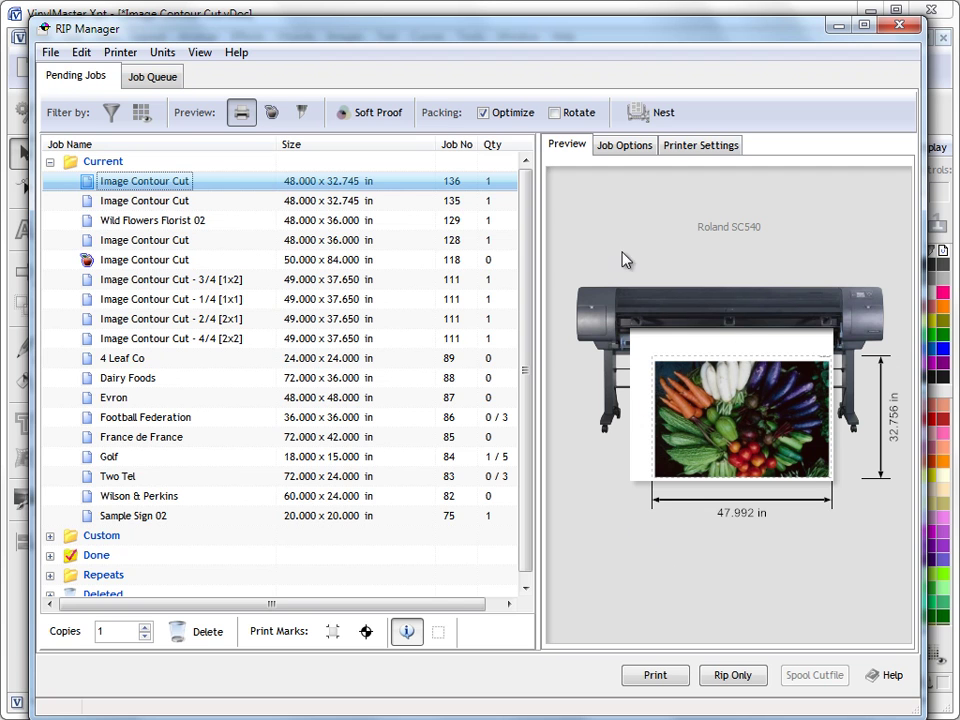
click(622, 146)
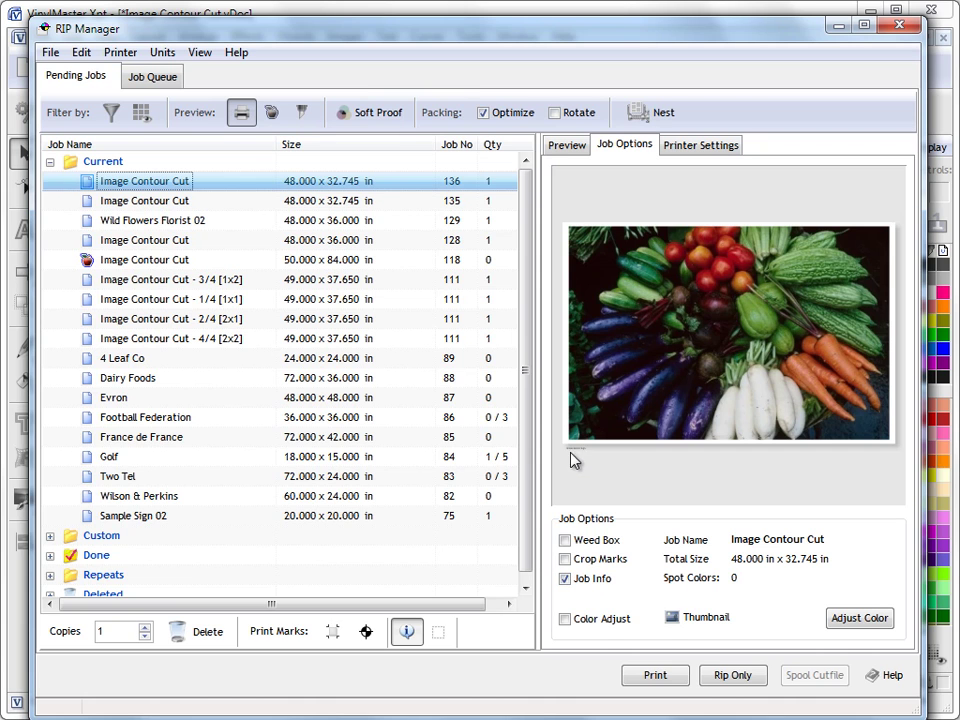
click(579, 581)
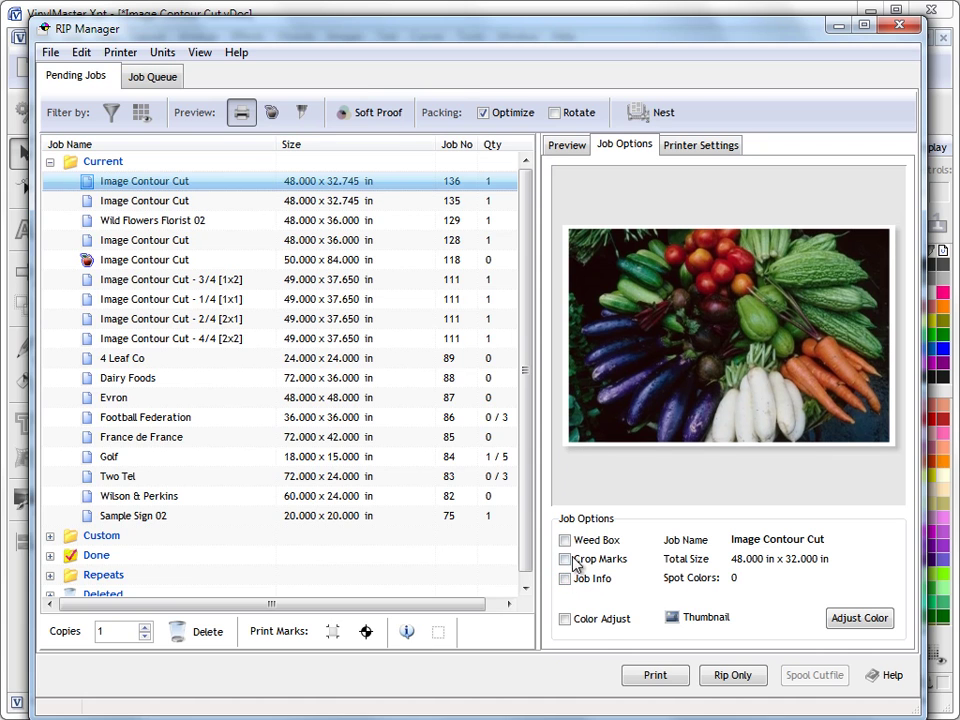
click(566, 578)
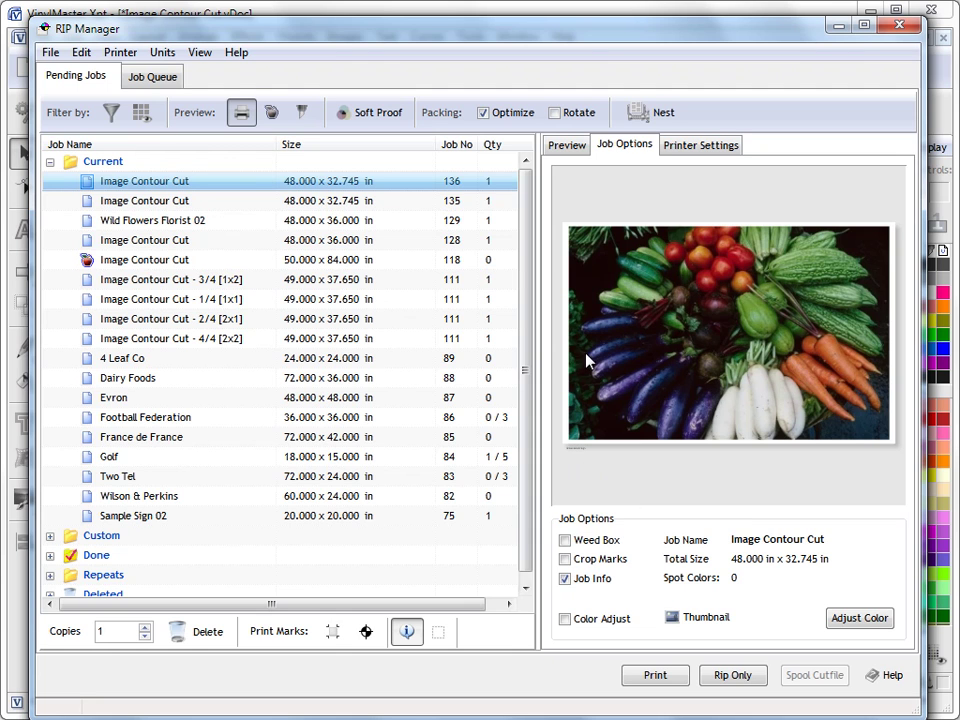
click(566, 145)
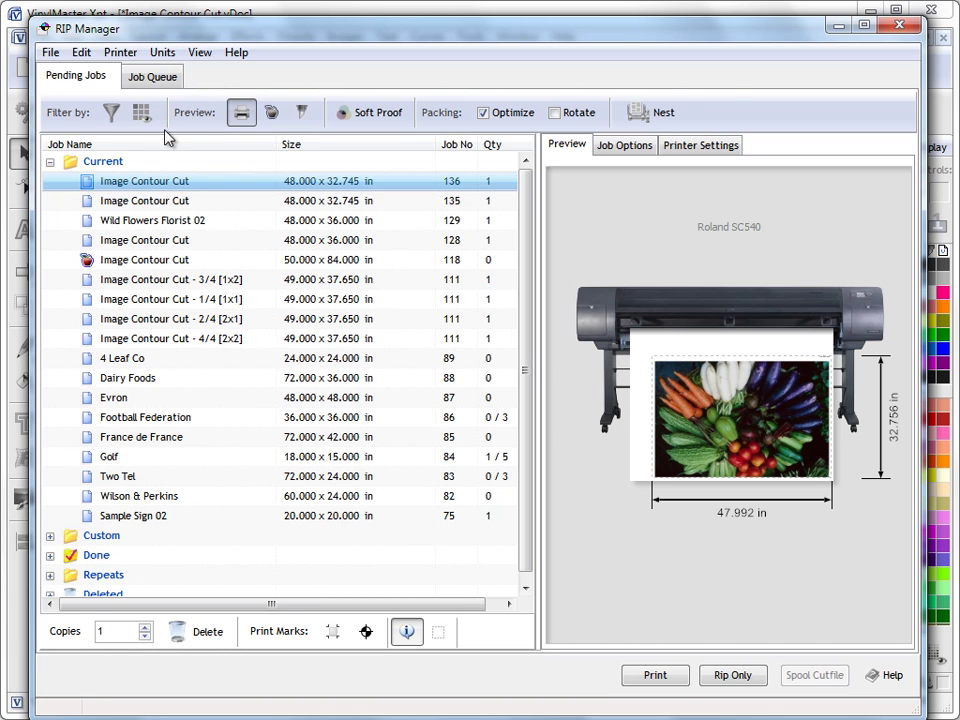
Glance at the Job Queue, then show job 136's printer settings: Solvent Flex Banner, 180 dpi
click(150, 77)
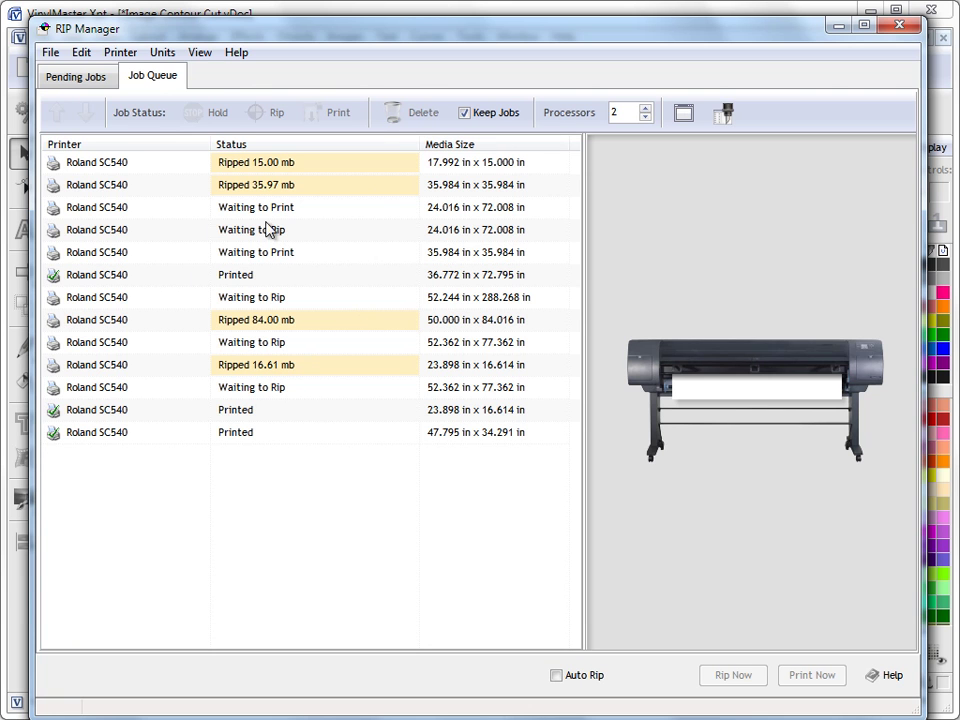
click(108, 84)
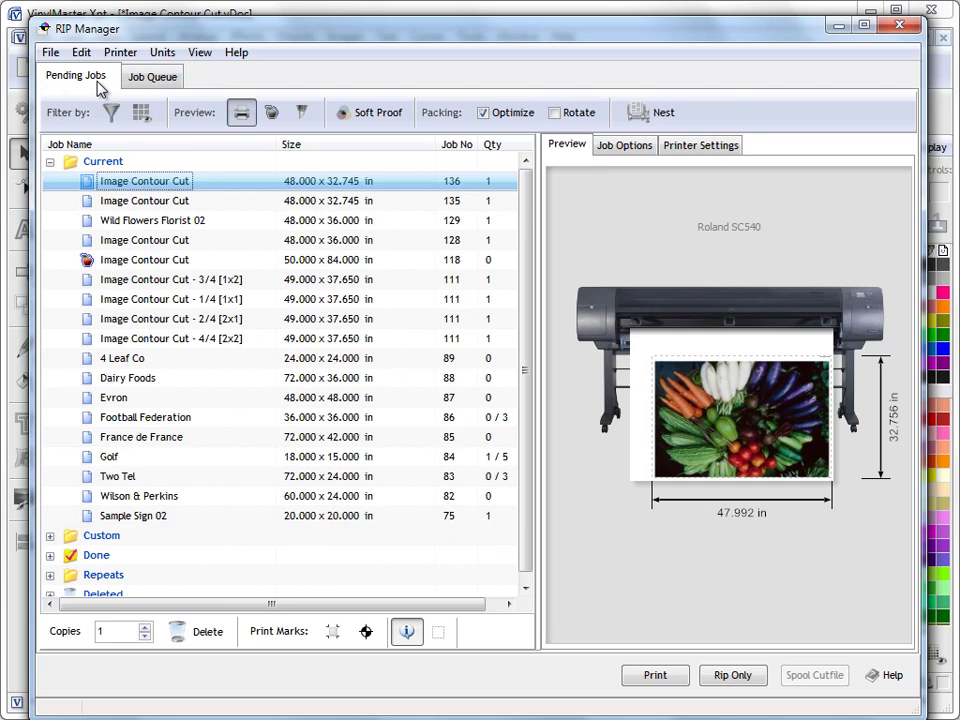
click(155, 82)
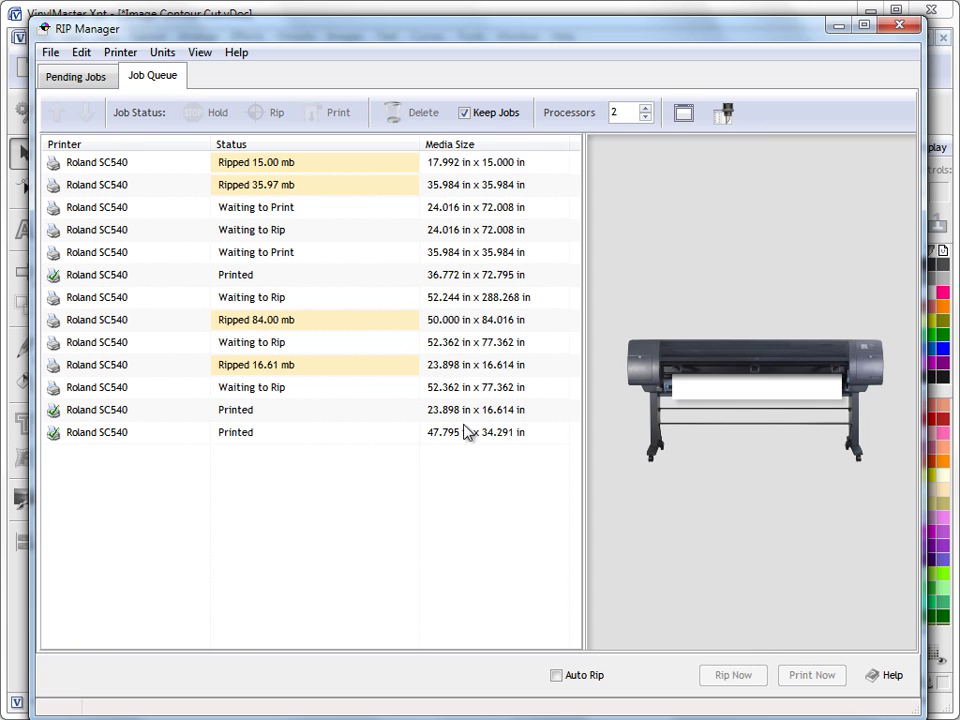
click(86, 84)
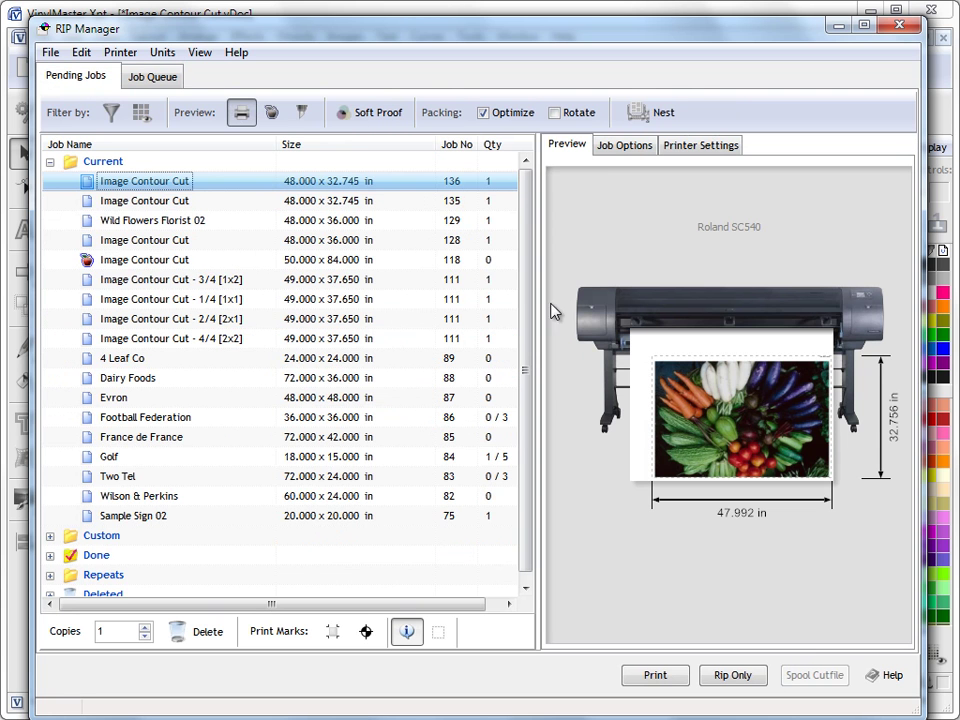
click(625, 147)
click(700, 146)
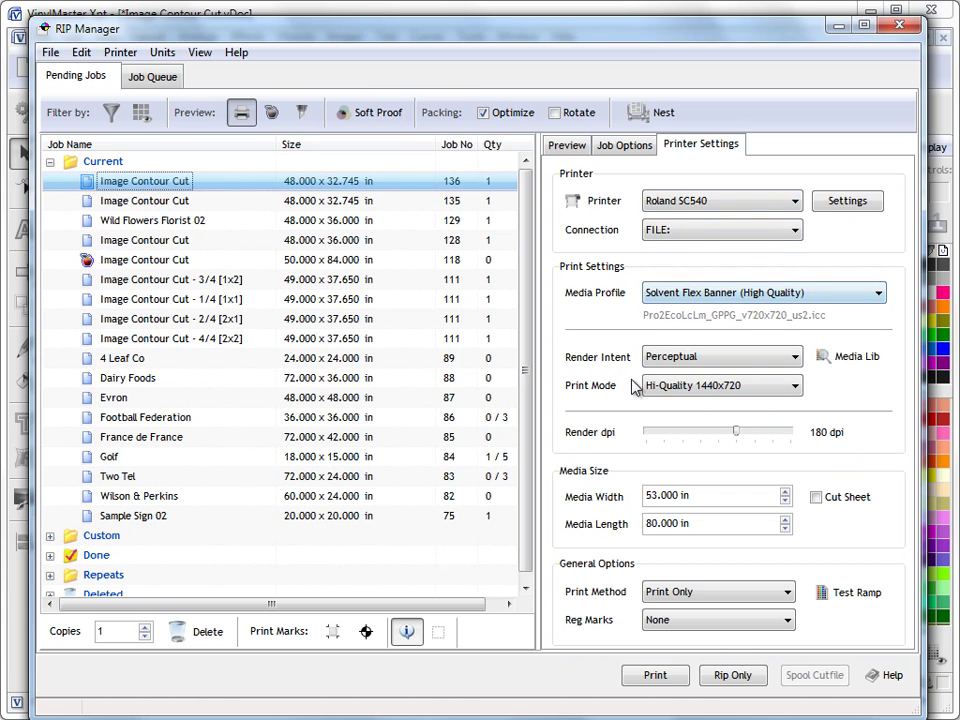
Resize the preview panel and restore it, then view job 136's 47.992 x 32.756 in preview
click(626, 146)
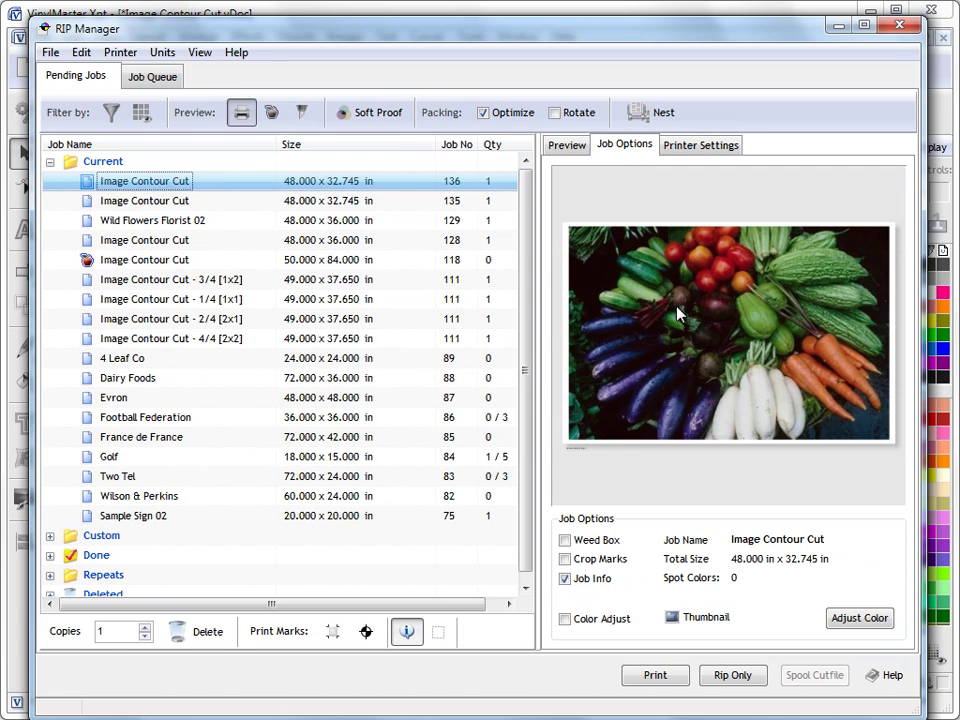
drag(536, 377, 414, 375)
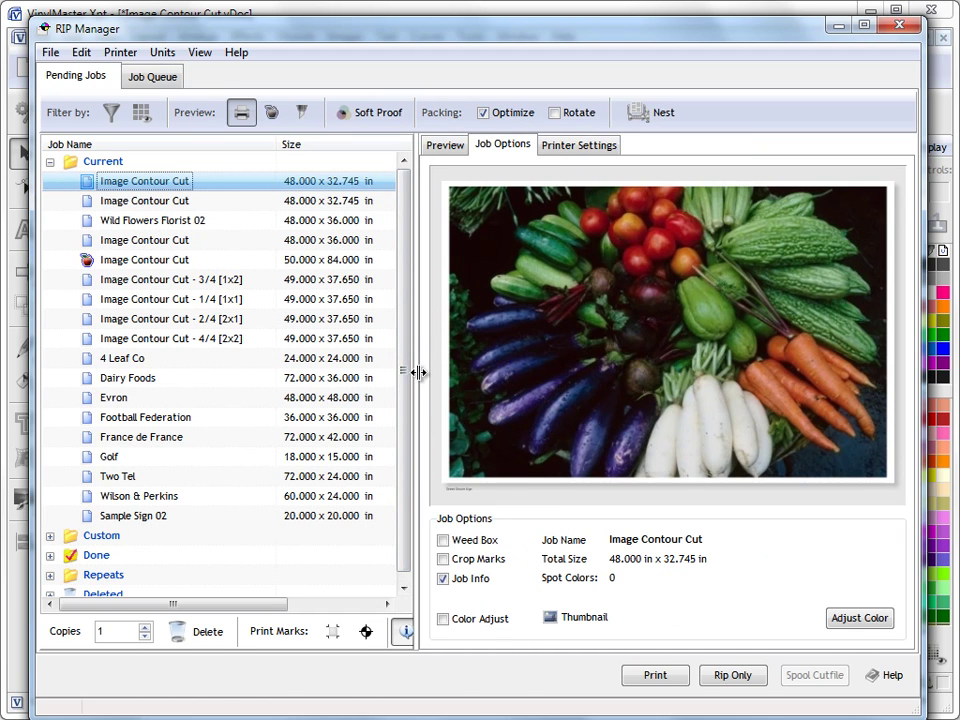
drag(415, 374, 542, 378)
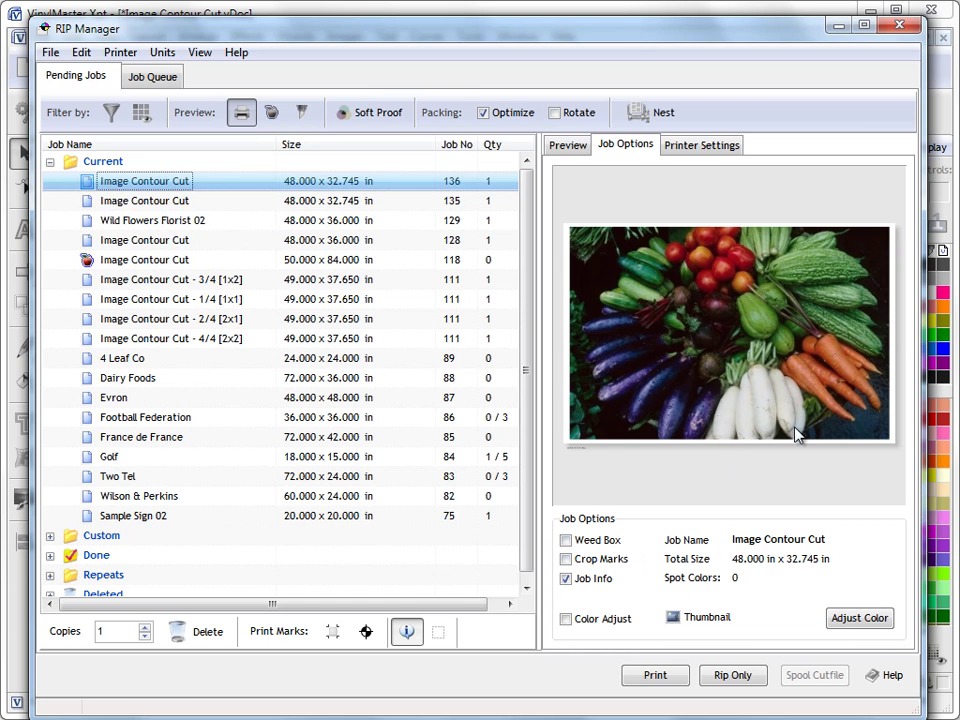
click(572, 146)
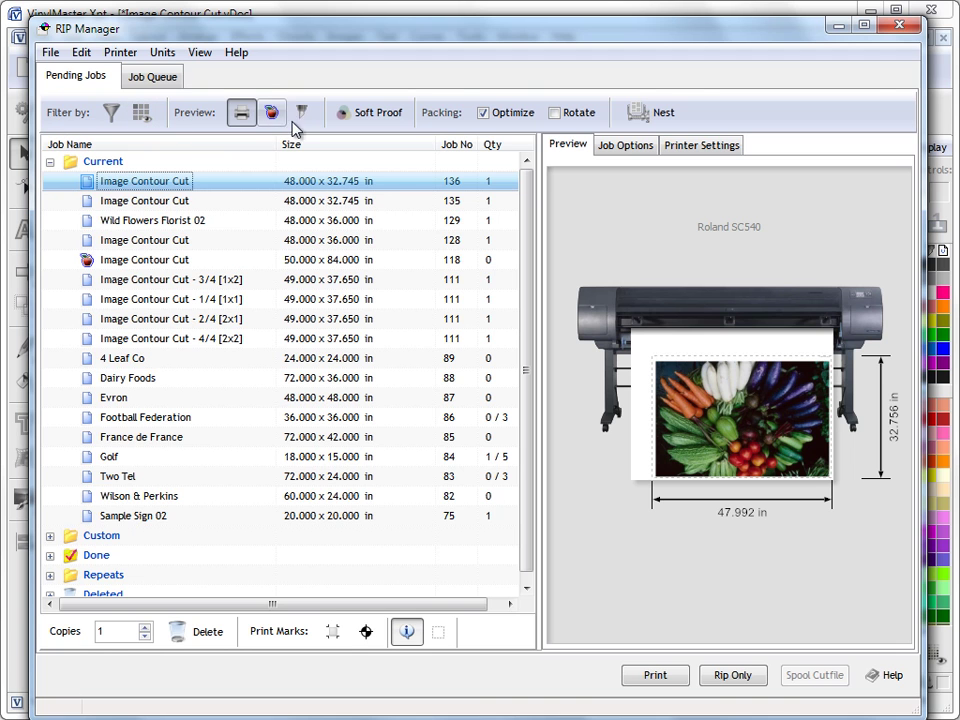
Soft-proof the preview and nest the first seven jobs onto one 50.000 x 299.252 in roll
click(368, 115)
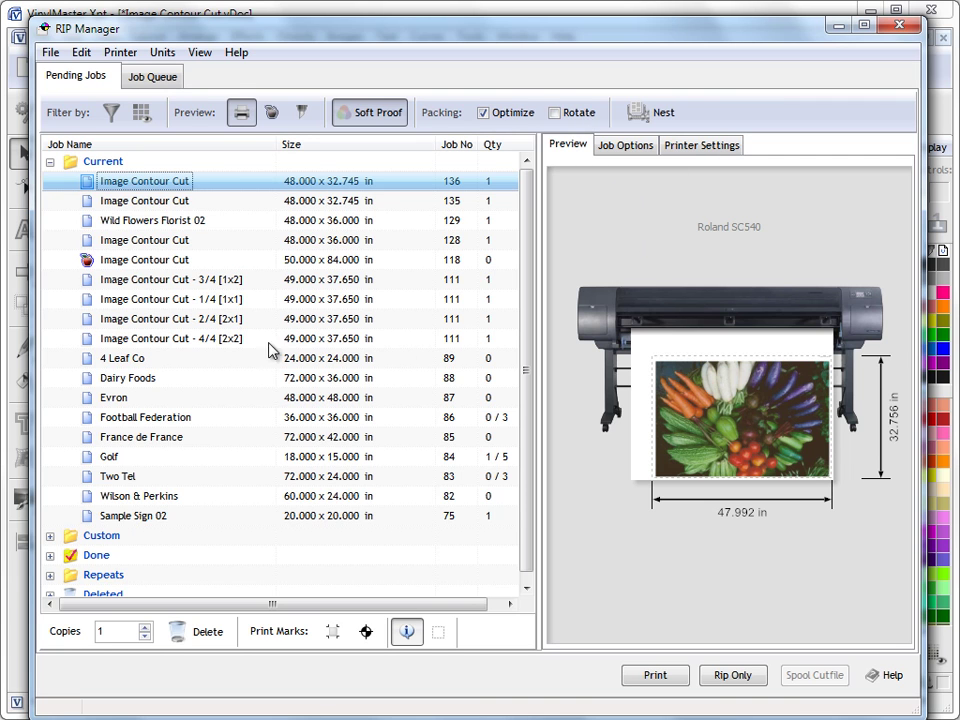
shift+click(170, 305)
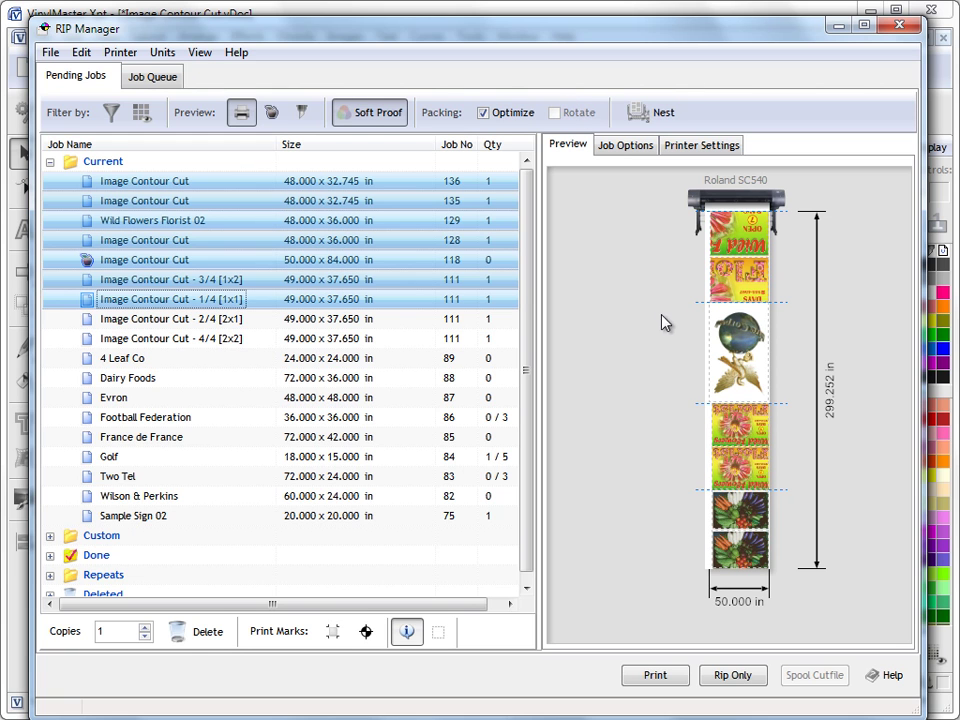
Preview job 136 alone, raise copies to 3 and back to 1, and toggle the job info mark
click(385, 302)
click(188, 189)
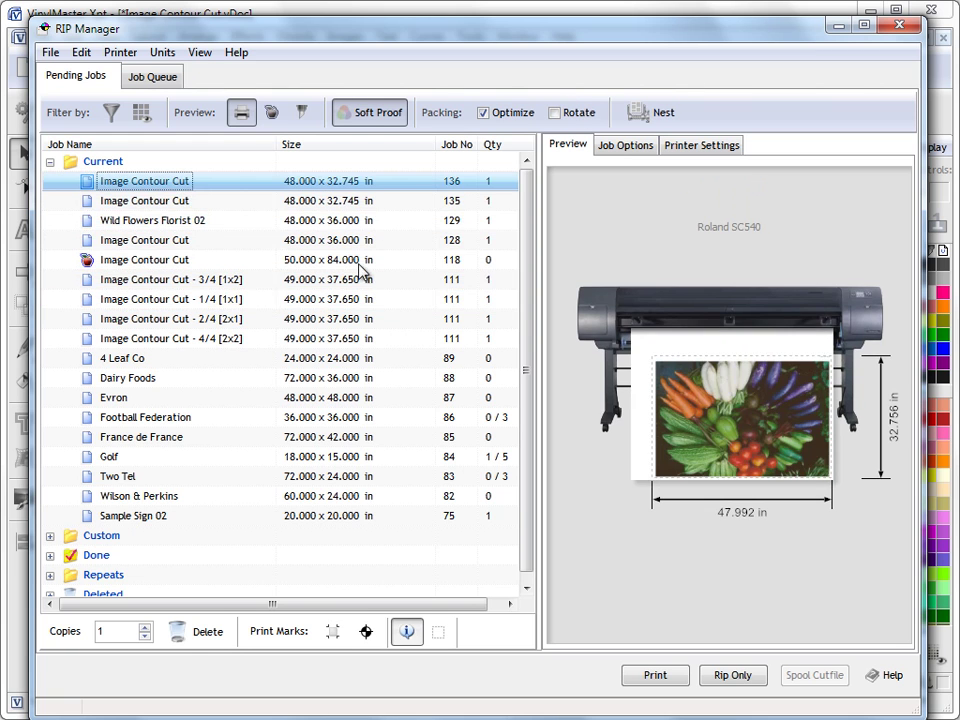
click(146, 628)
click(146, 628)
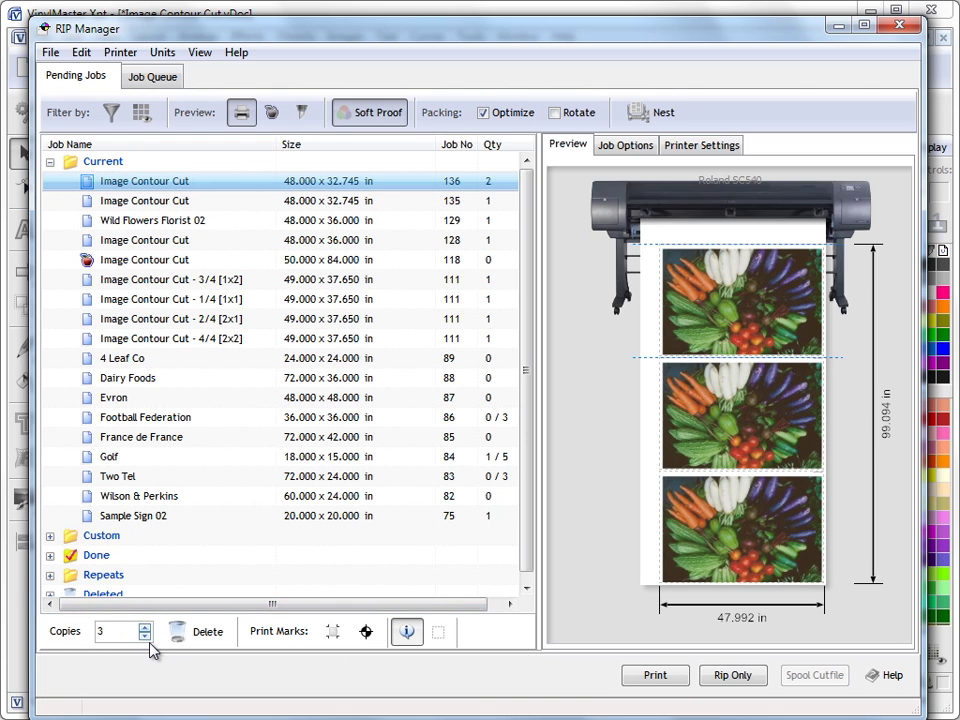
click(146, 636)
click(146, 636)
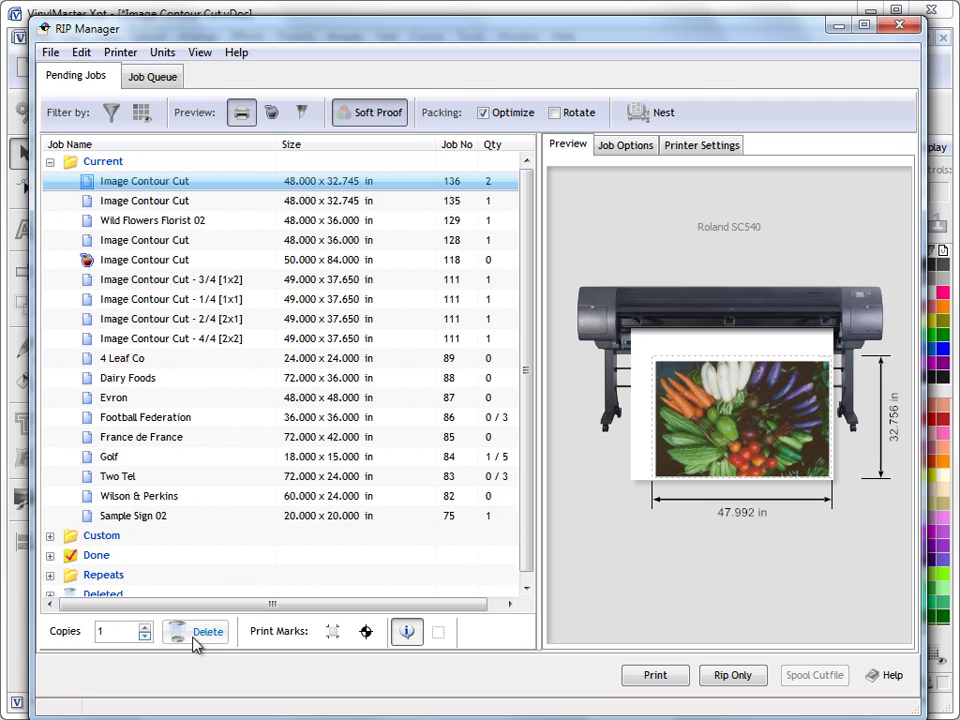
click(408, 632)
Preview the Ripped 84.00 mb queued job, a 50.000 x 84.016 in globe-and-eagle design
click(150, 76)
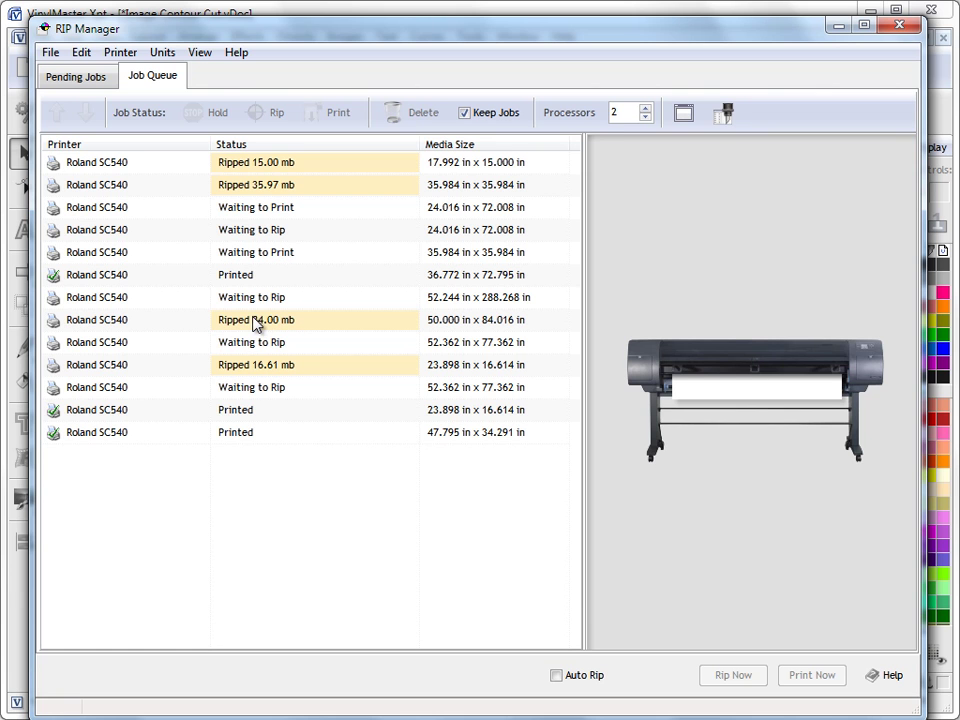
click(220, 320)
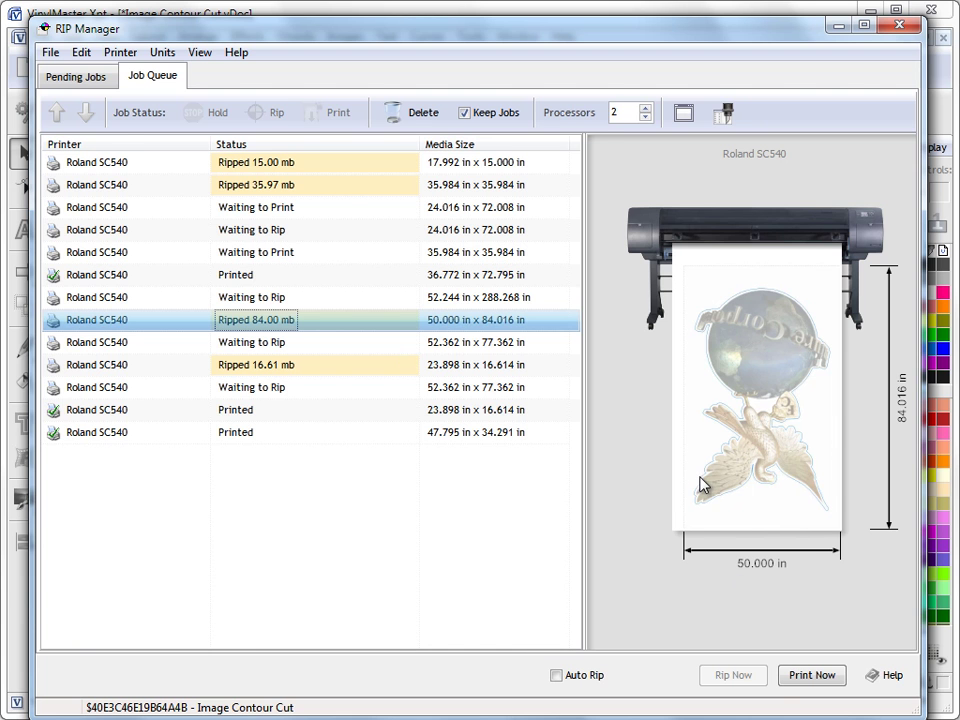
Back in Pending Jobs, switch job sizes to millimetres and then back to inches
click(75, 78)
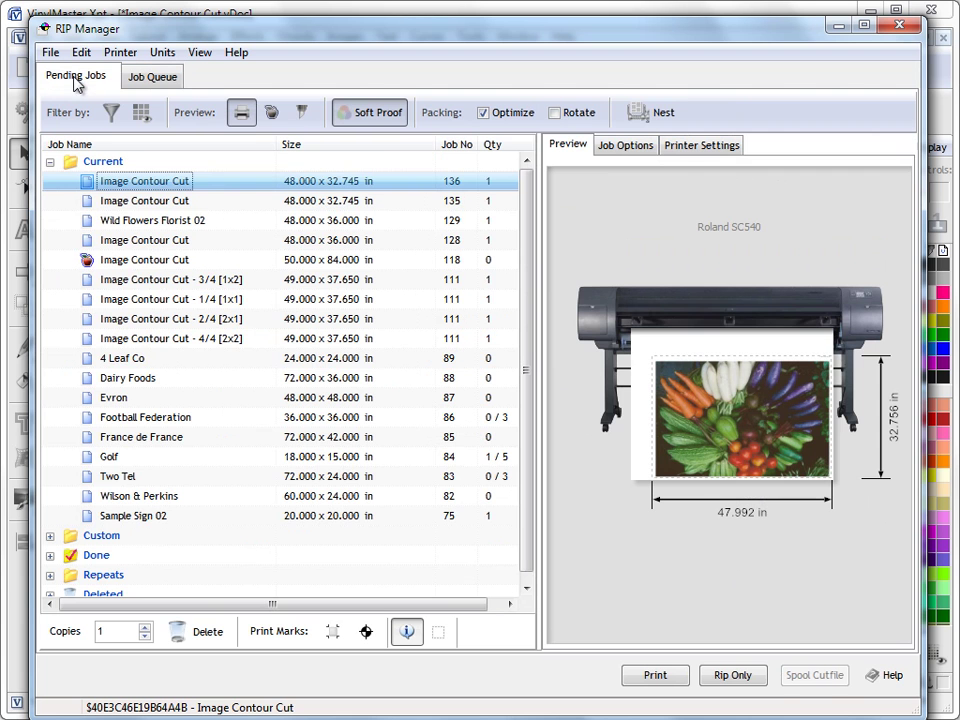
click(236, 52)
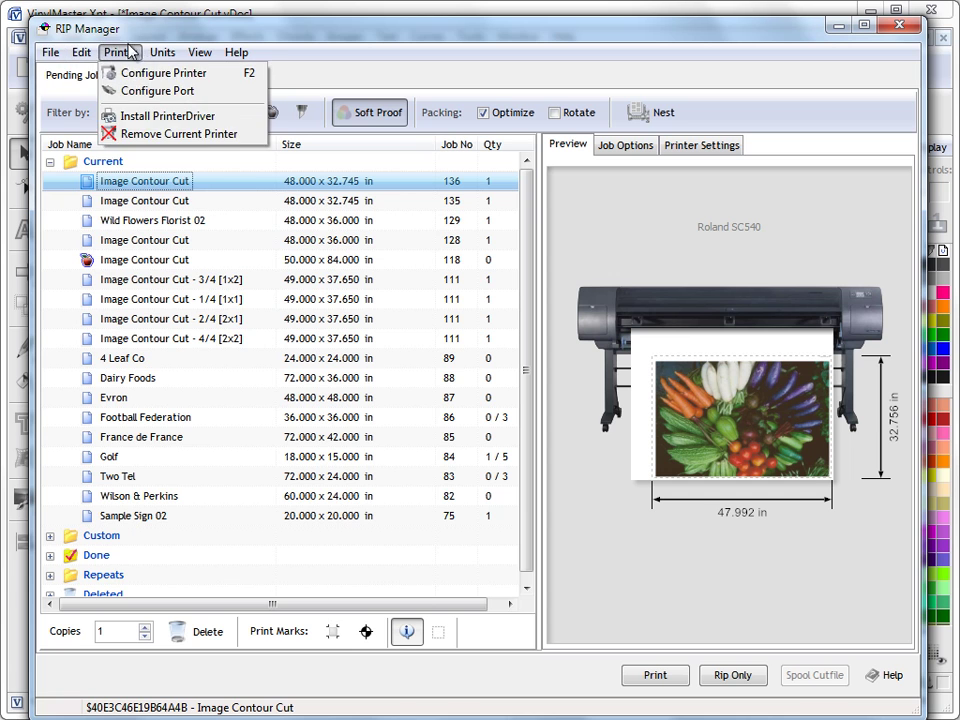
mouse_move(163, 55)
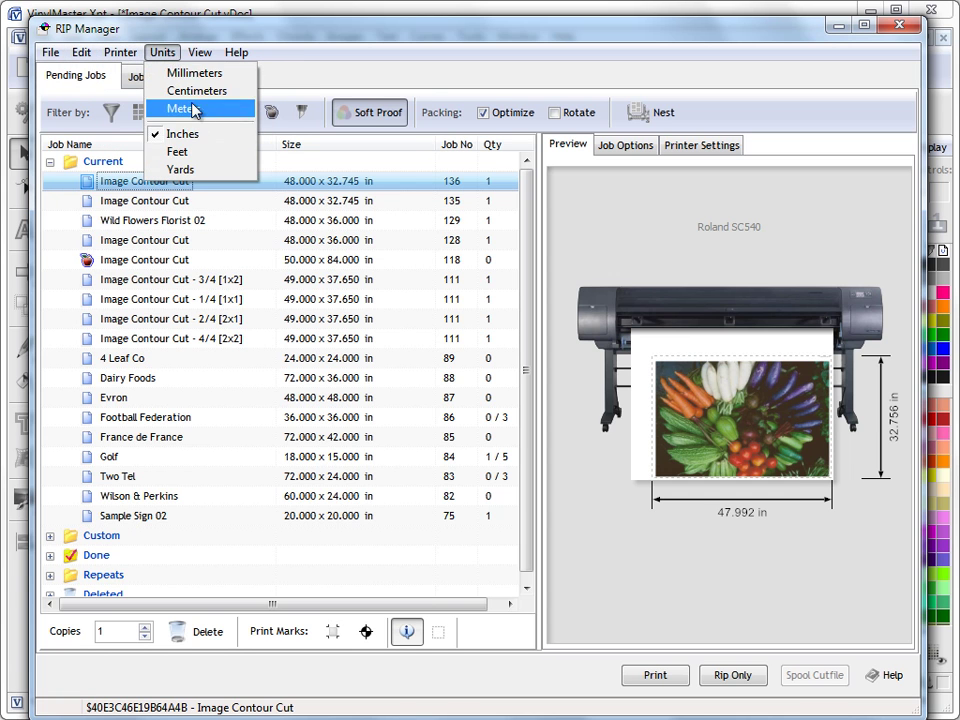
click(212, 74)
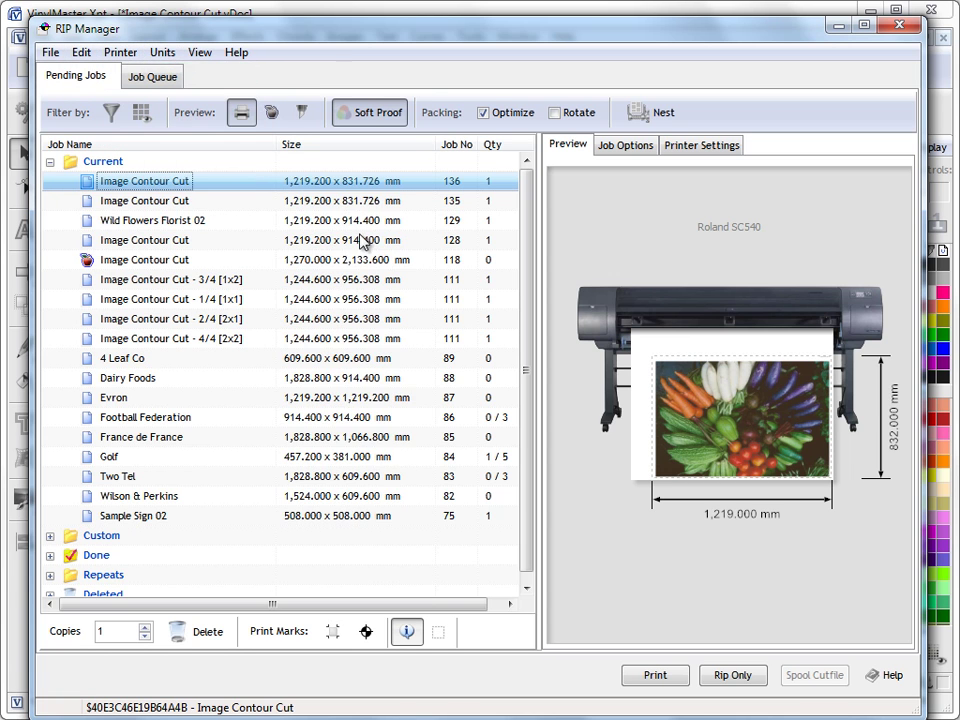
click(163, 53)
click(198, 136)
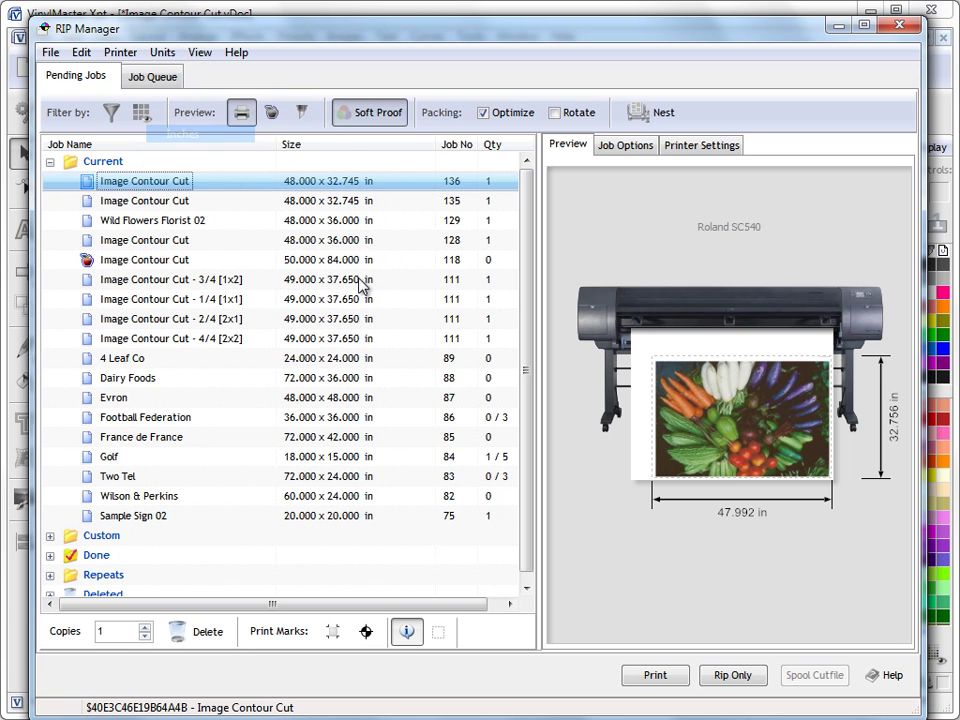
Show job 136's printer and media settings, browsing the printer commands menu without choosing
click(127, 55)
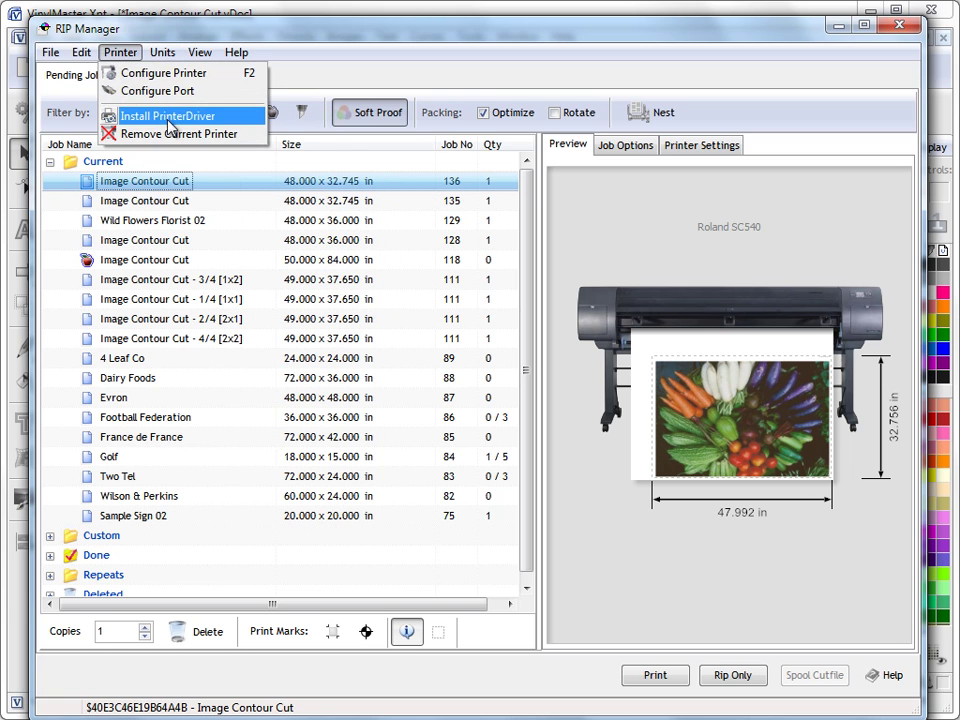
click(237, 52)
click(700, 145)
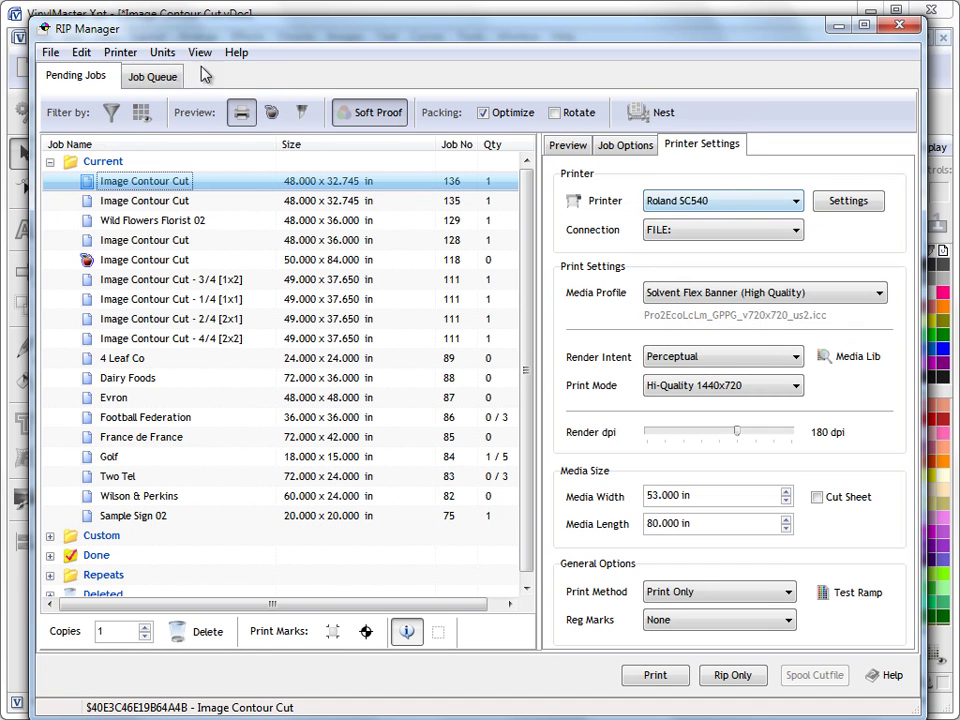
click(120, 52)
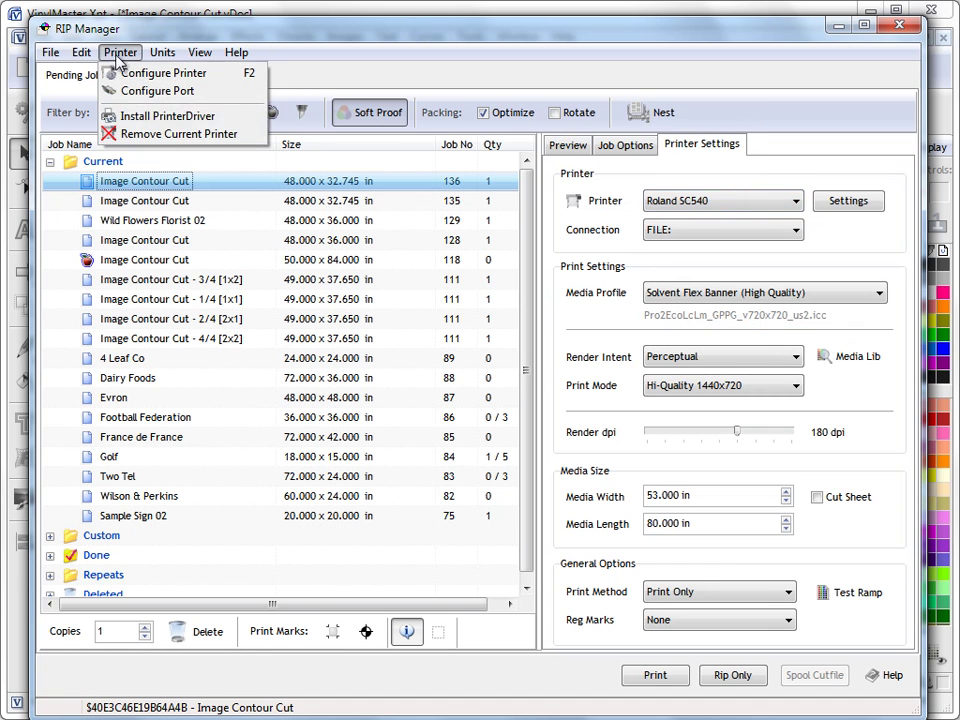
click(245, 50)
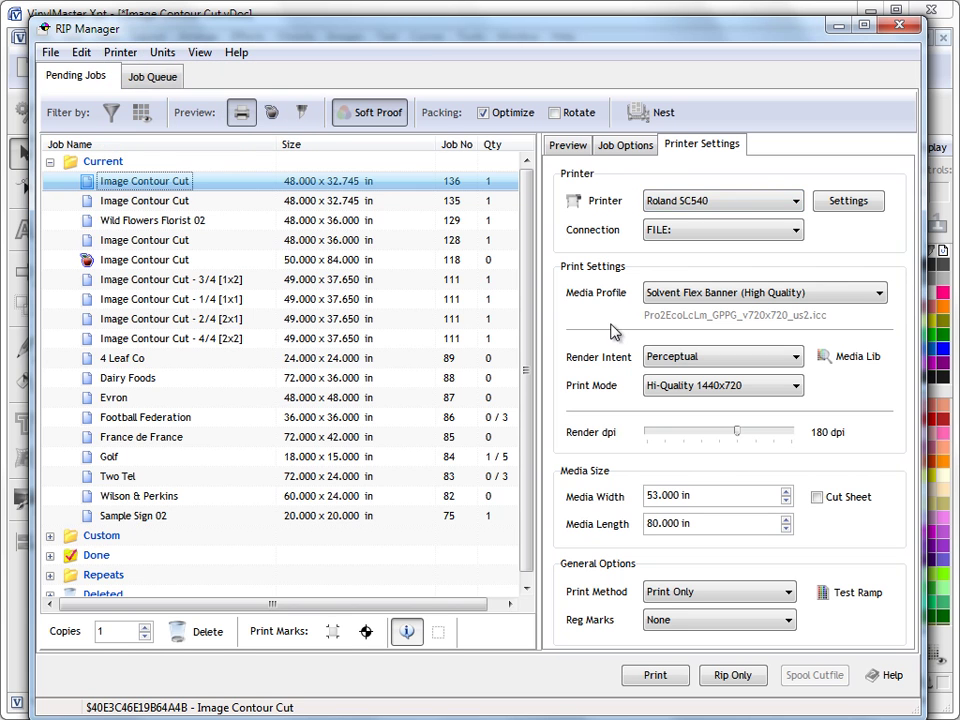
Cycle through preview and job options, ending on printer settings: FILE connection, Perceptual, 53 x 80 in media
click(570, 146)
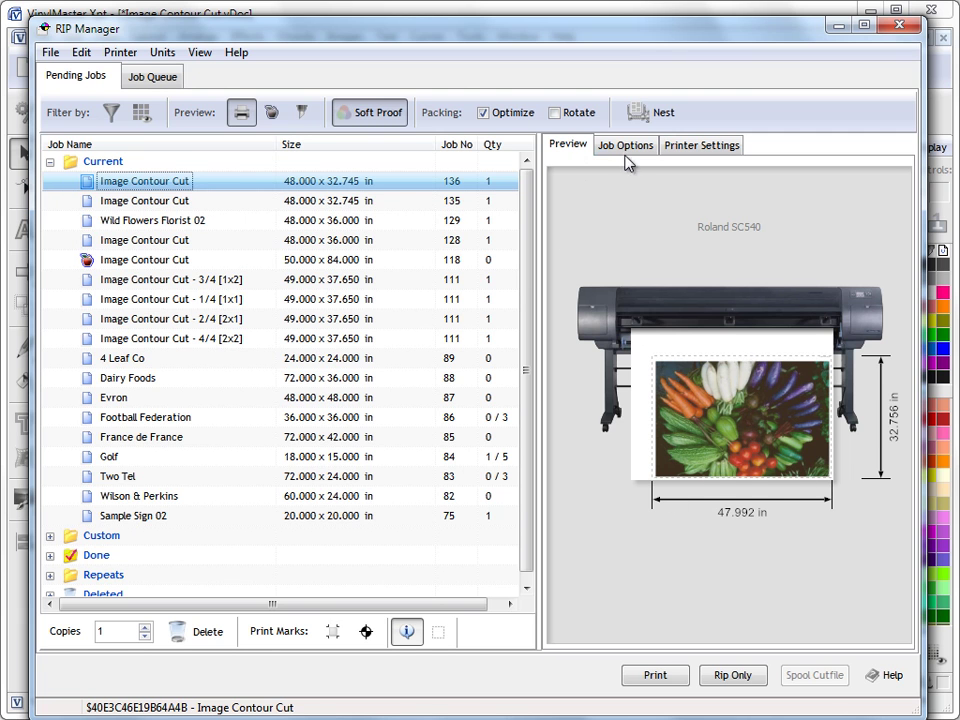
click(624, 146)
click(567, 147)
click(699, 147)
click(120, 52)
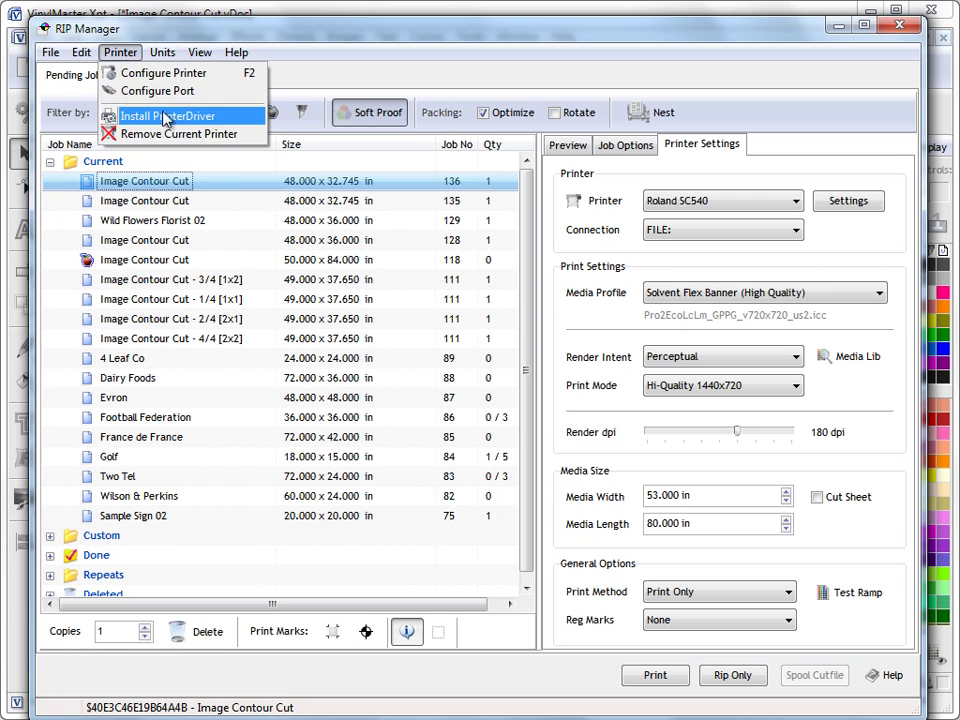
click(343, 47)
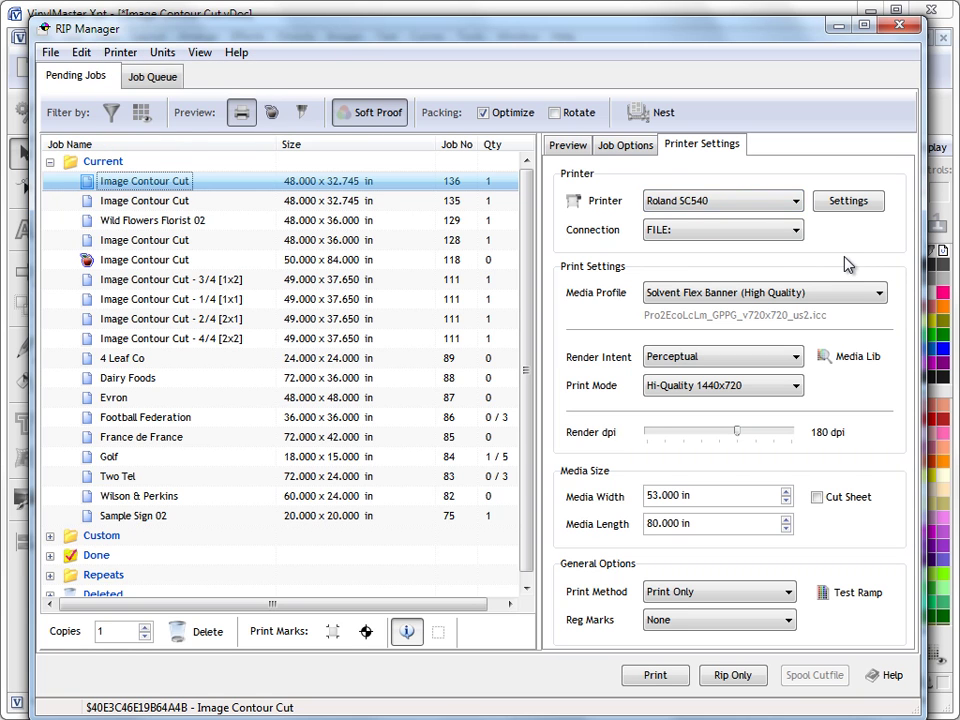
Open the Media Profile Library and review the ICC and media profile lists, keeping Pro2EcoLcLm_GPPG_v720x720_us2.icc
click(857, 358)
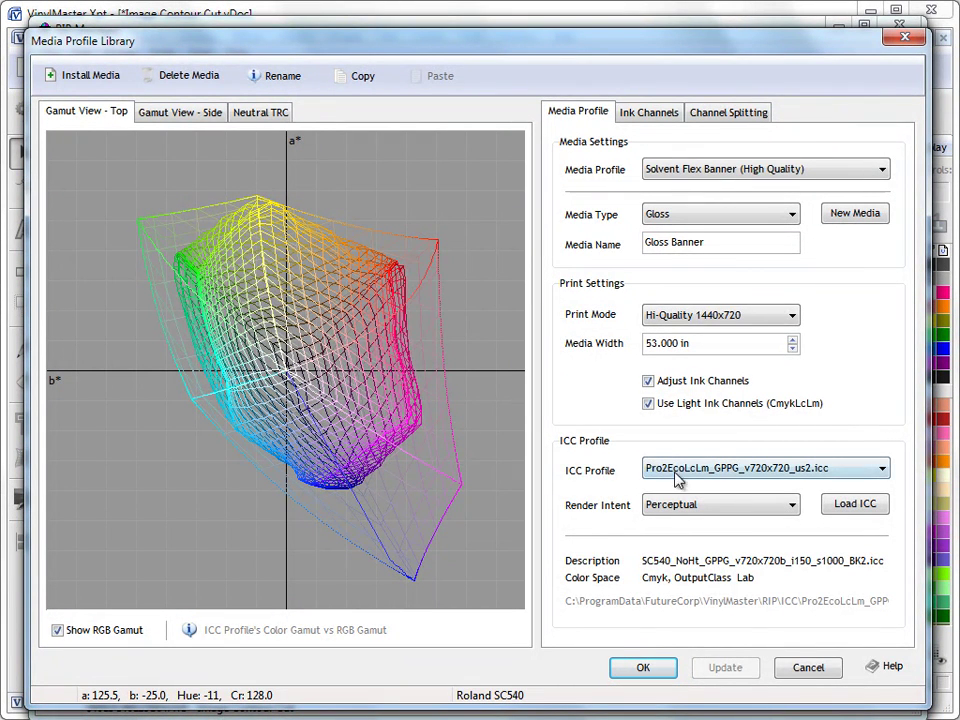
click(680, 470)
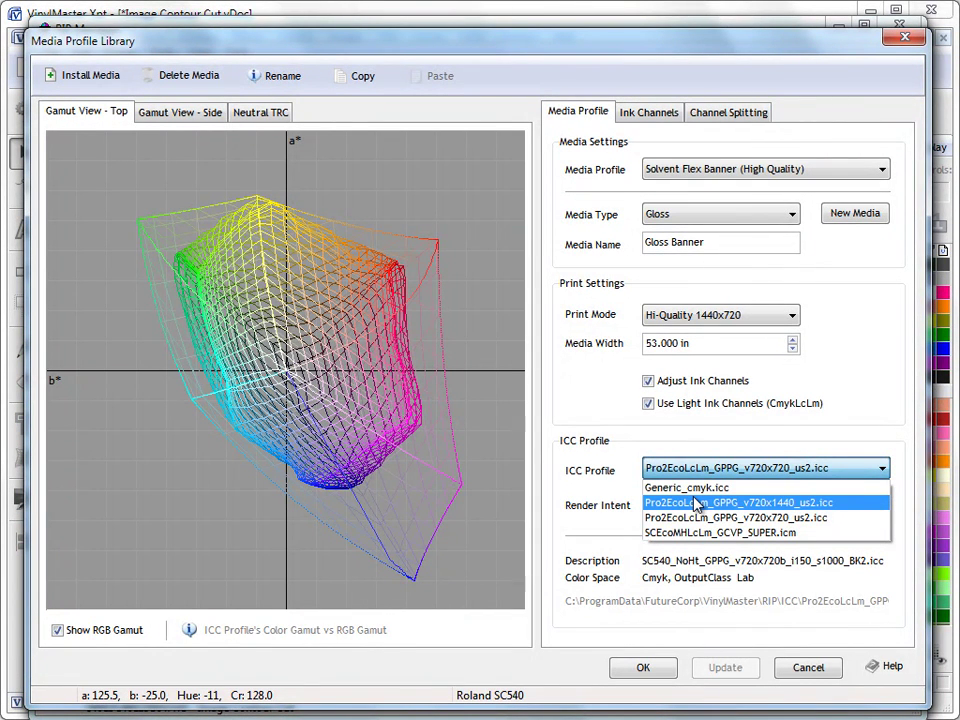
click(604, 499)
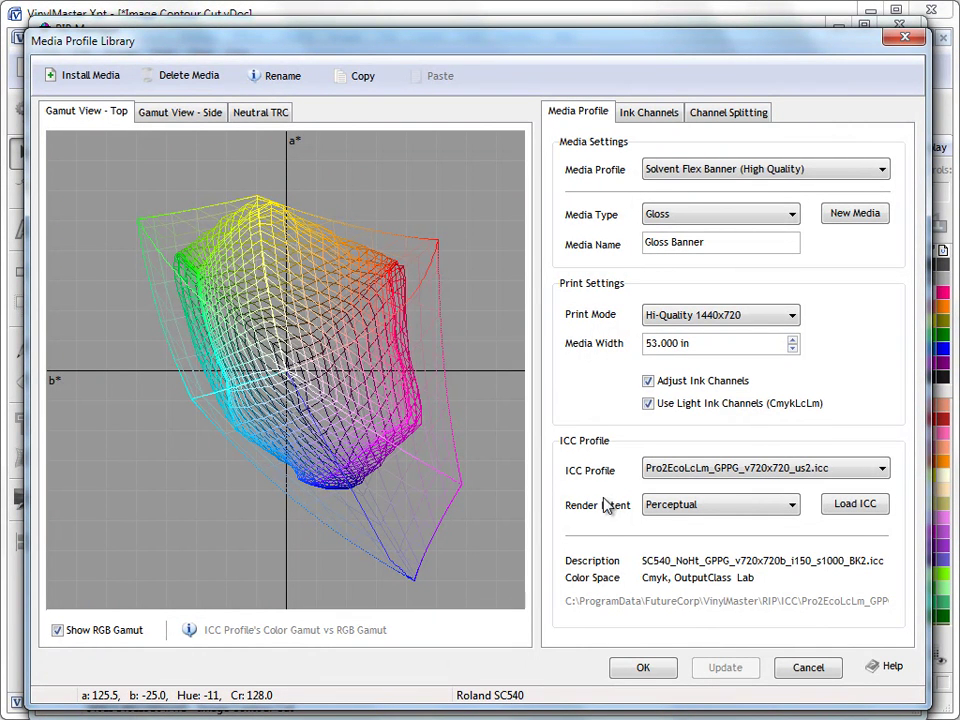
click(665, 469)
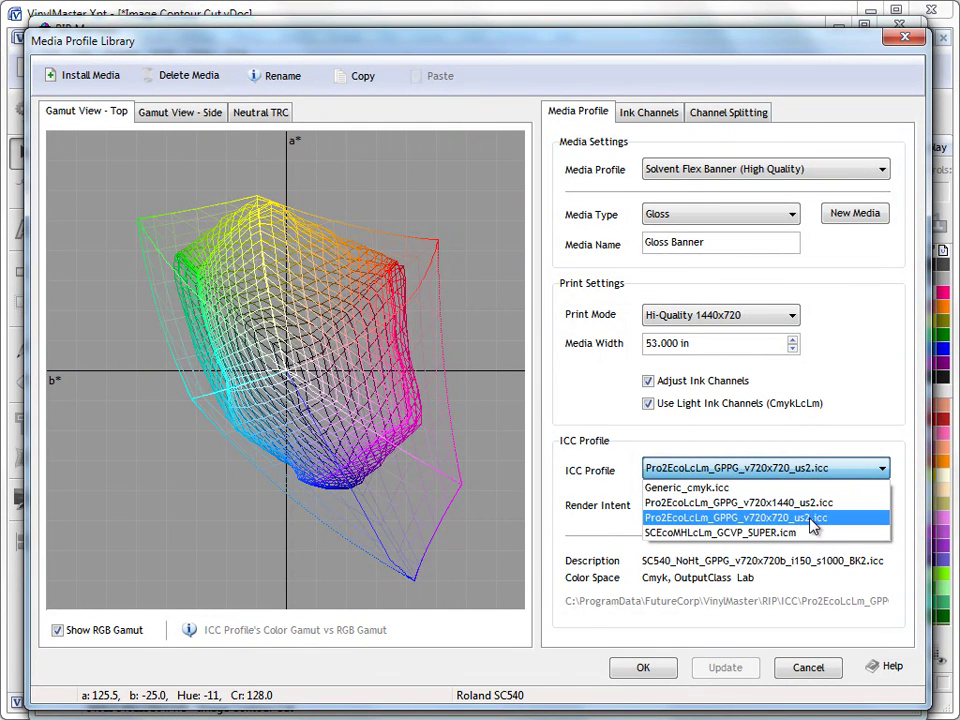
click(605, 493)
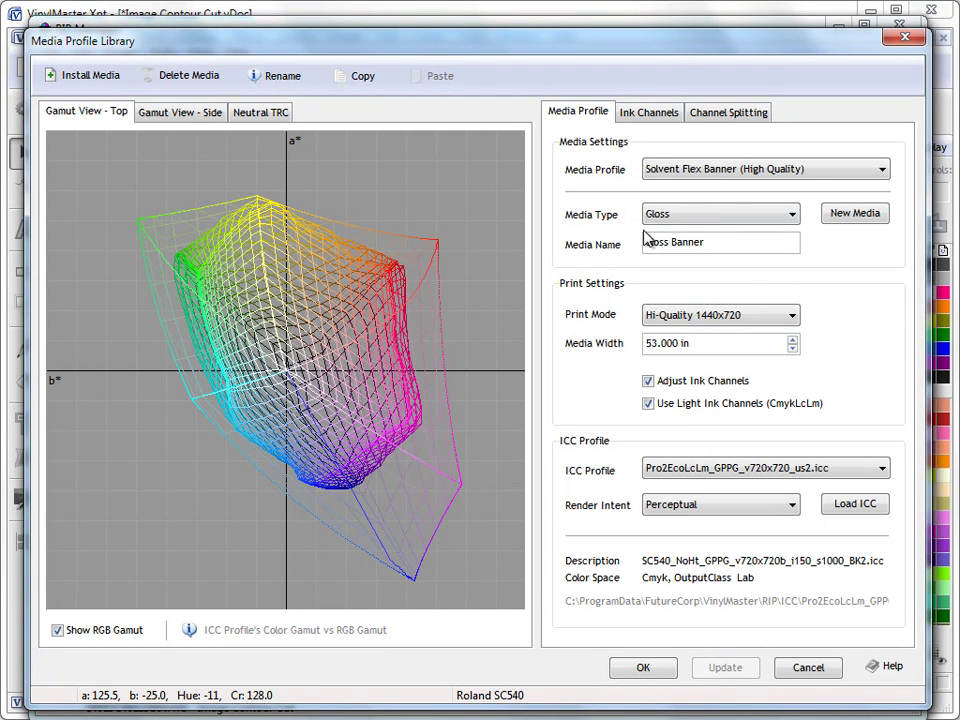
click(715, 172)
click(718, 162)
key(Tab)
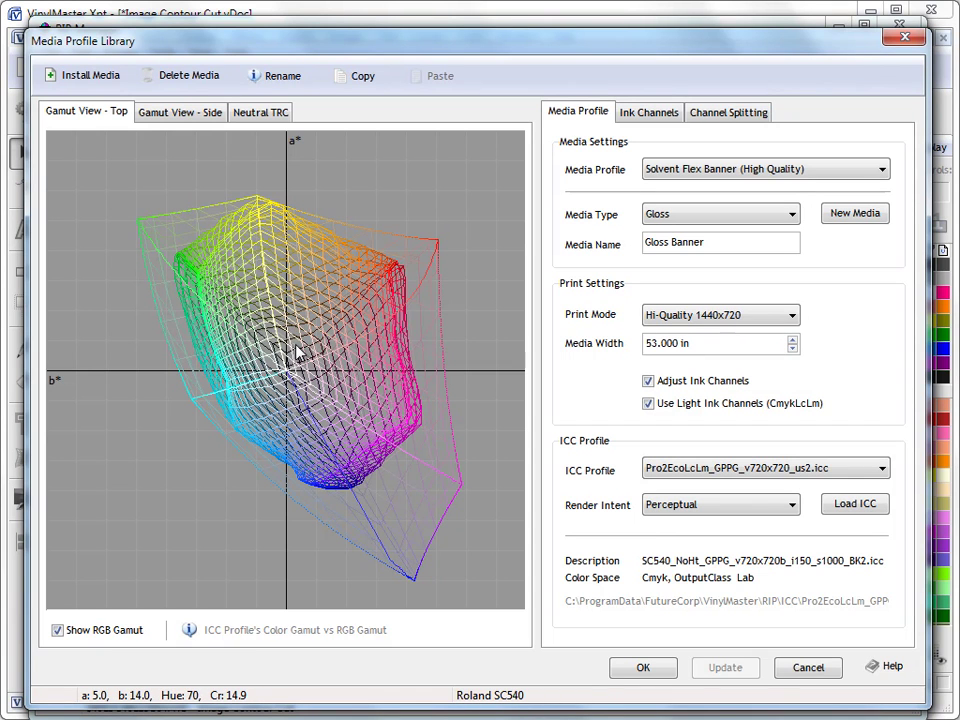
Inspect the gamut plot in side and top-down views, plus the neutral grey ink curves
click(185, 116)
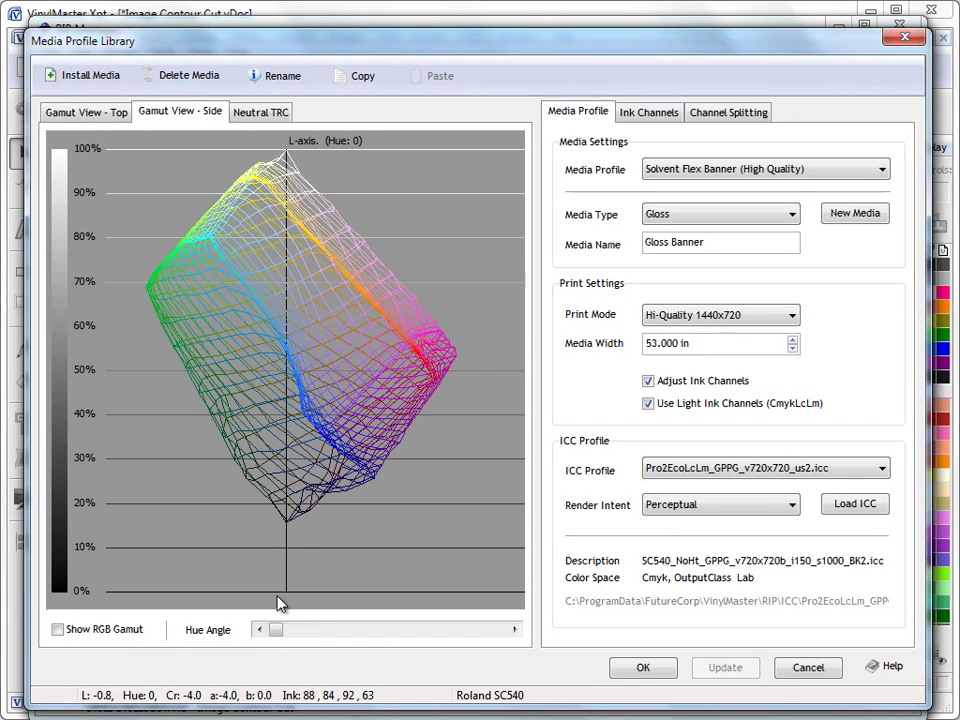
mouse_move(276, 626)
mouse_down()
mouse_move(358, 636)
mouse_move(368, 649)
mouse_move(283, 647)
mouse_up()
click(270, 114)
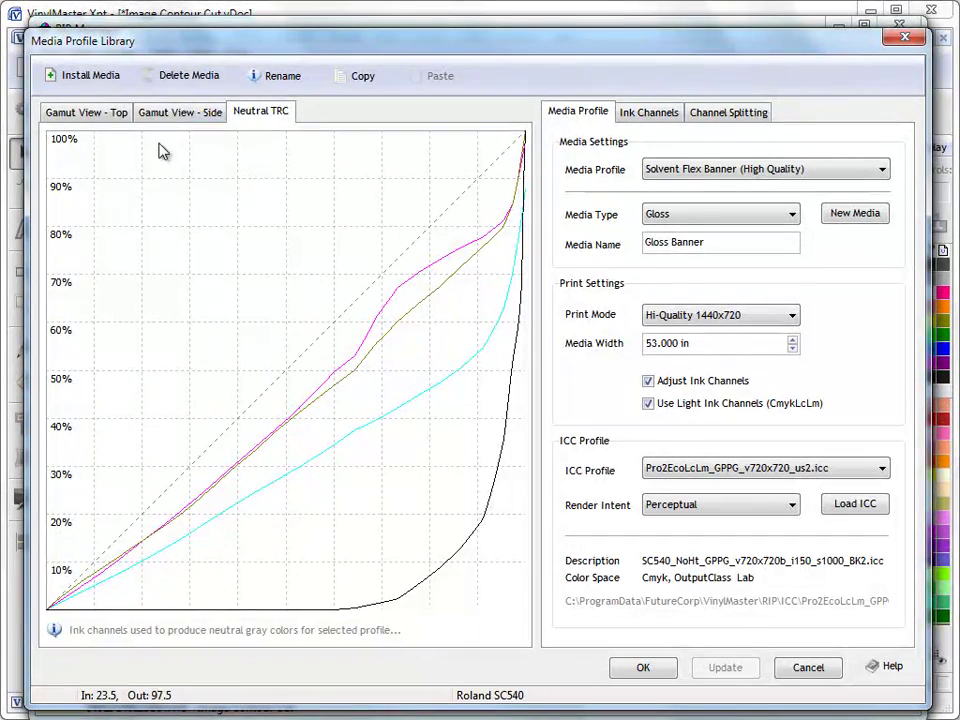
click(145, 113)
click(122, 116)
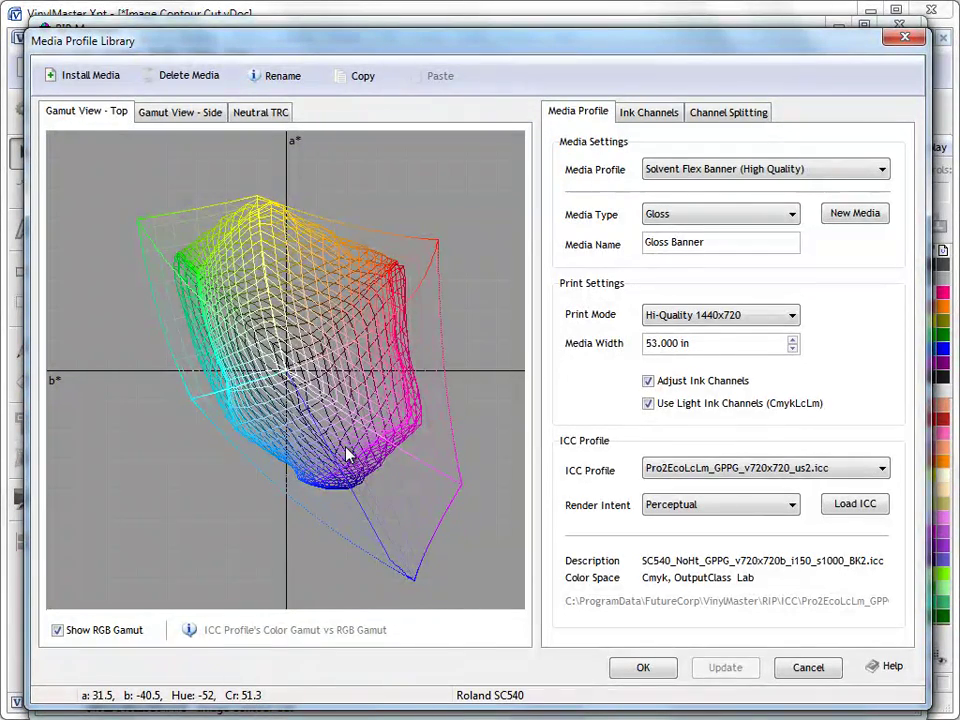
Review the ink curves and light/dark channel splitting, then return to the Media Profile tab
click(649, 115)
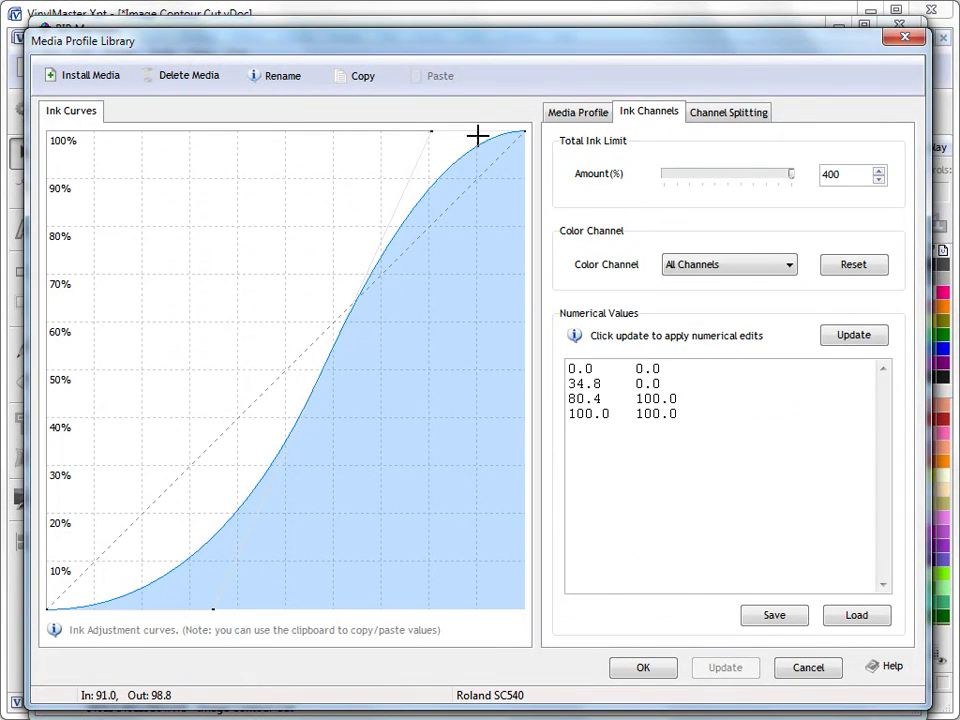
click(729, 113)
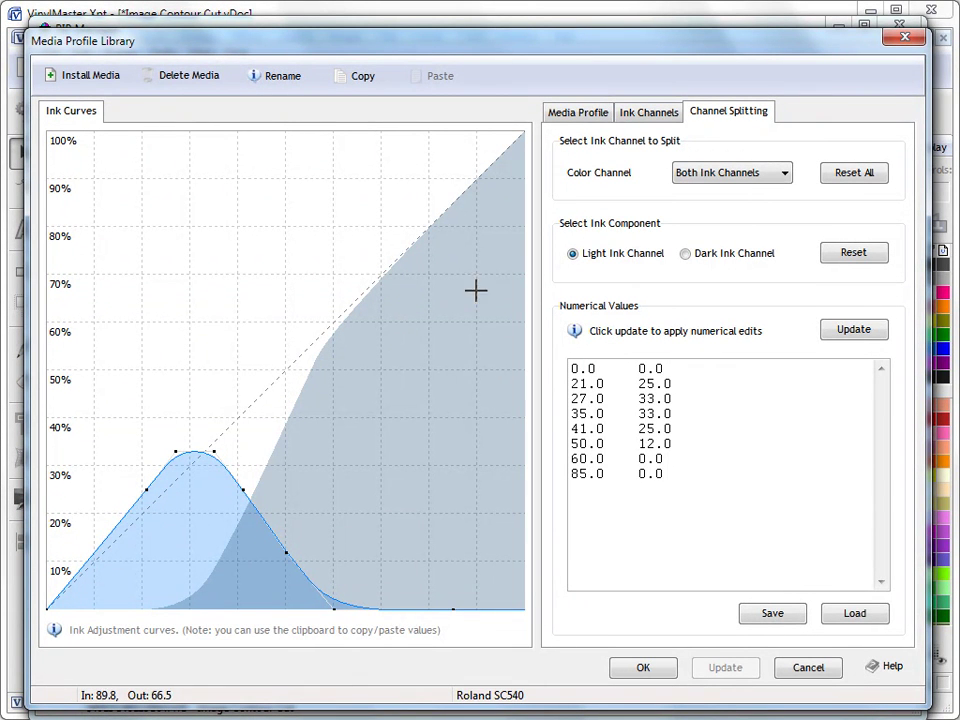
click(645, 113)
click(598, 114)
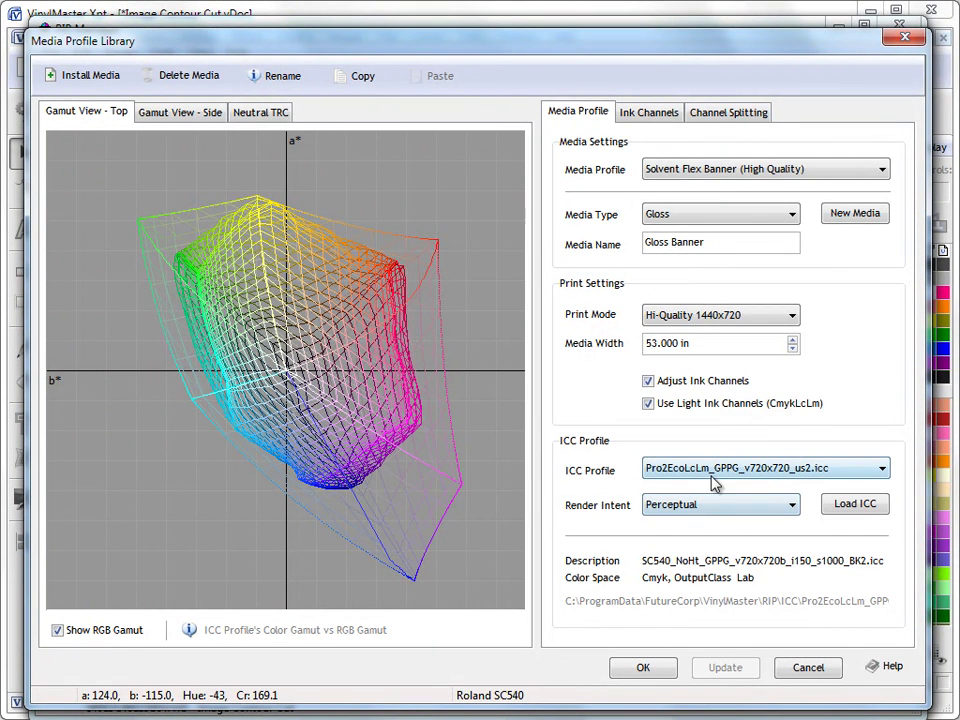
Load Pro2EcoLcLm_GPPG_v720x720_us2.icc as the ICC profile and accept the media profile
click(845, 508)
click(490, 145)
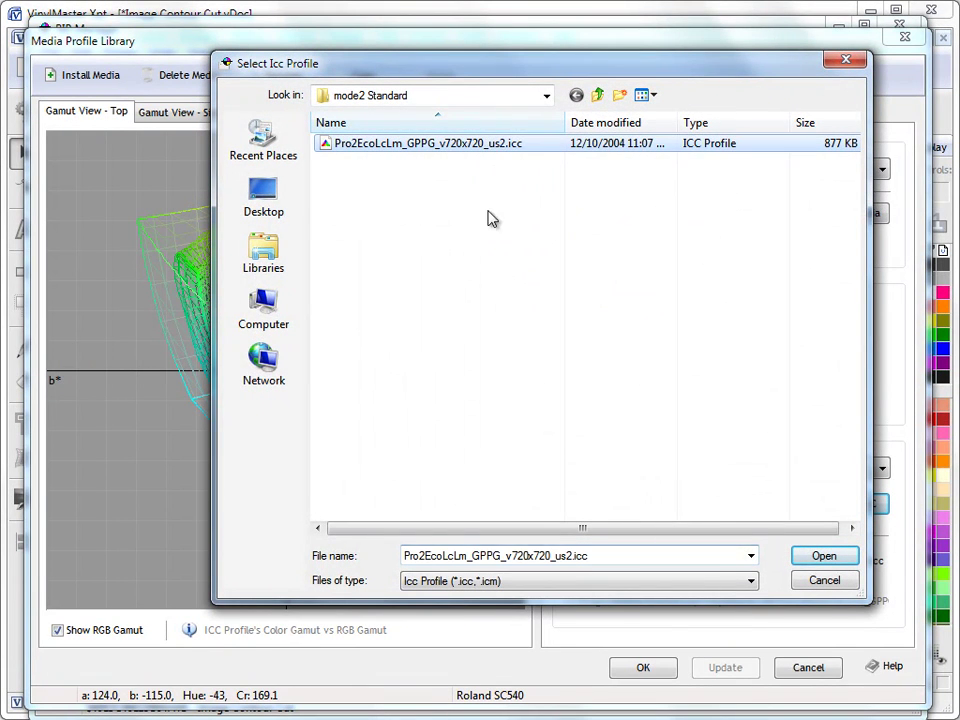
click(825, 557)
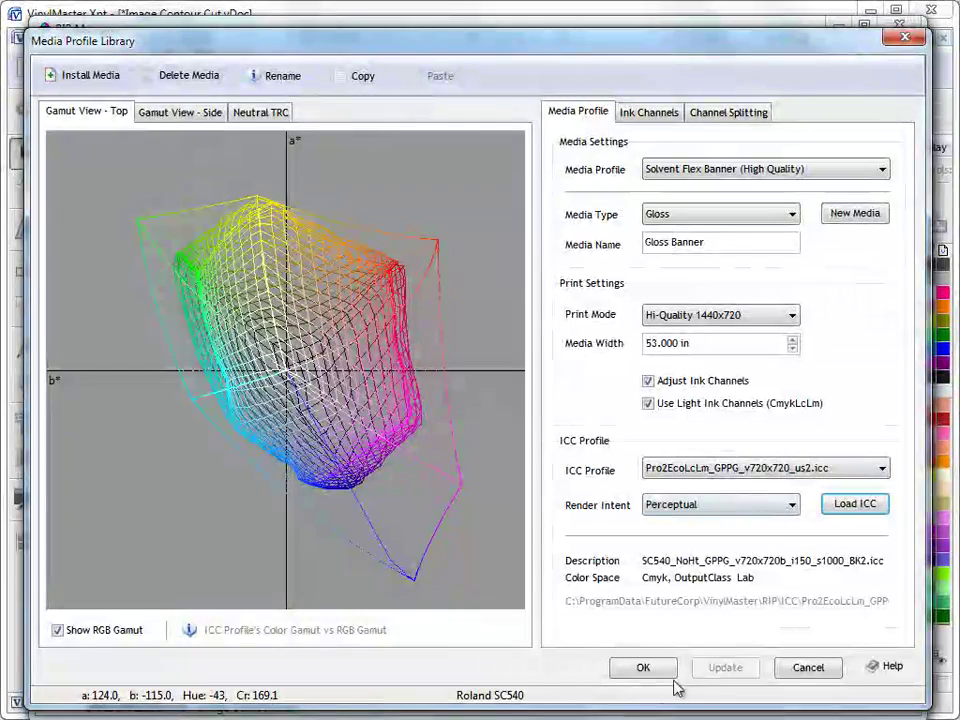
click(668, 677)
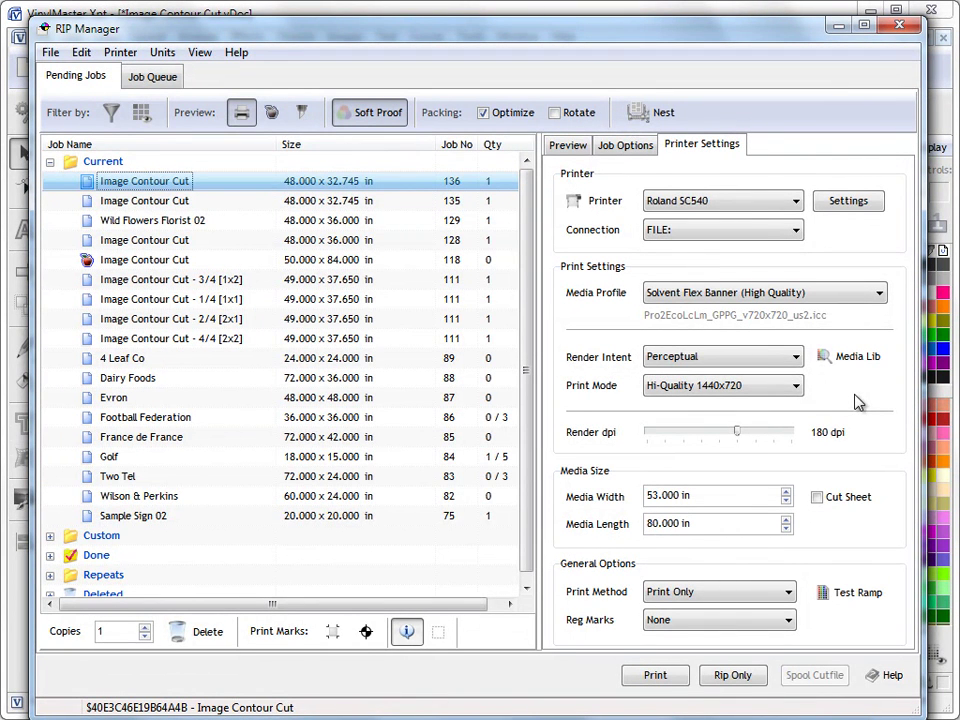
Check job options and printer preview, then filter Current to job 118 and preview its globe
click(626, 145)
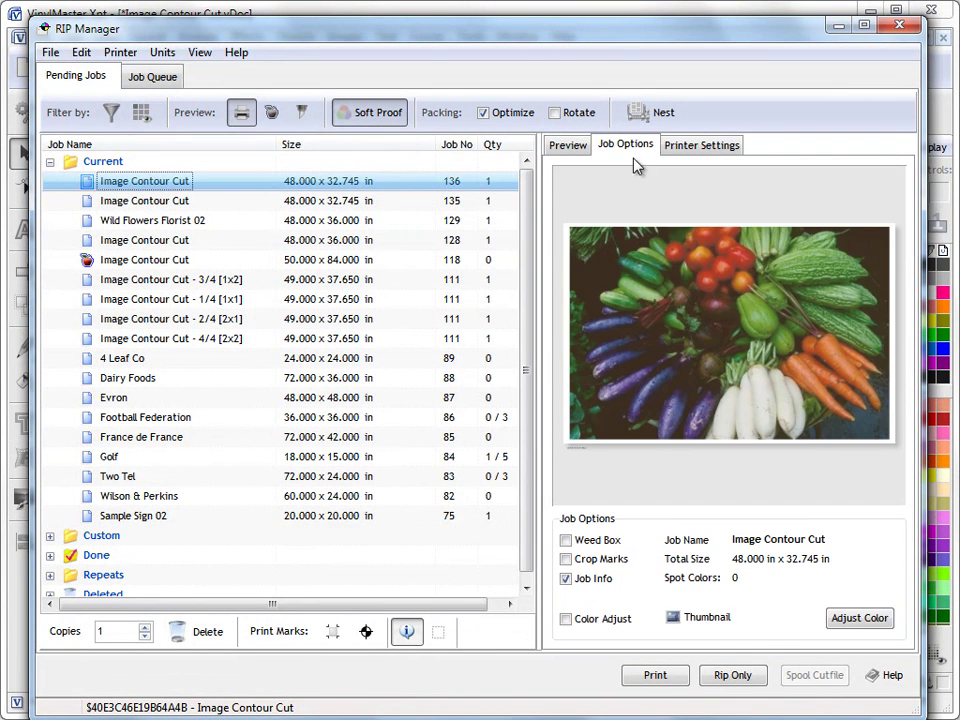
click(565, 147)
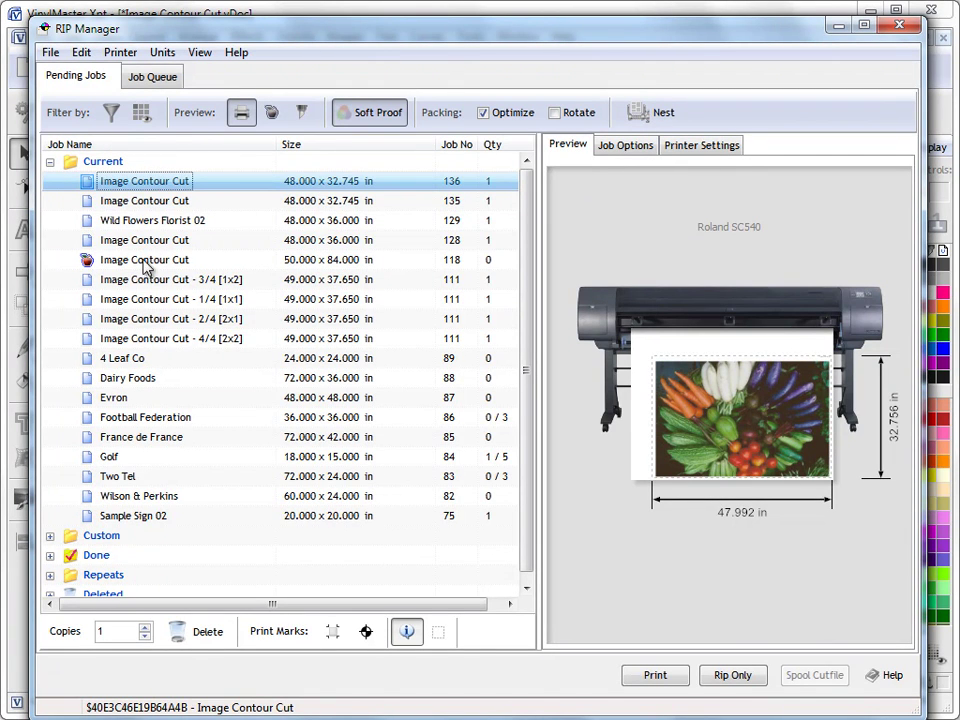
click(111, 112)
click(158, 183)
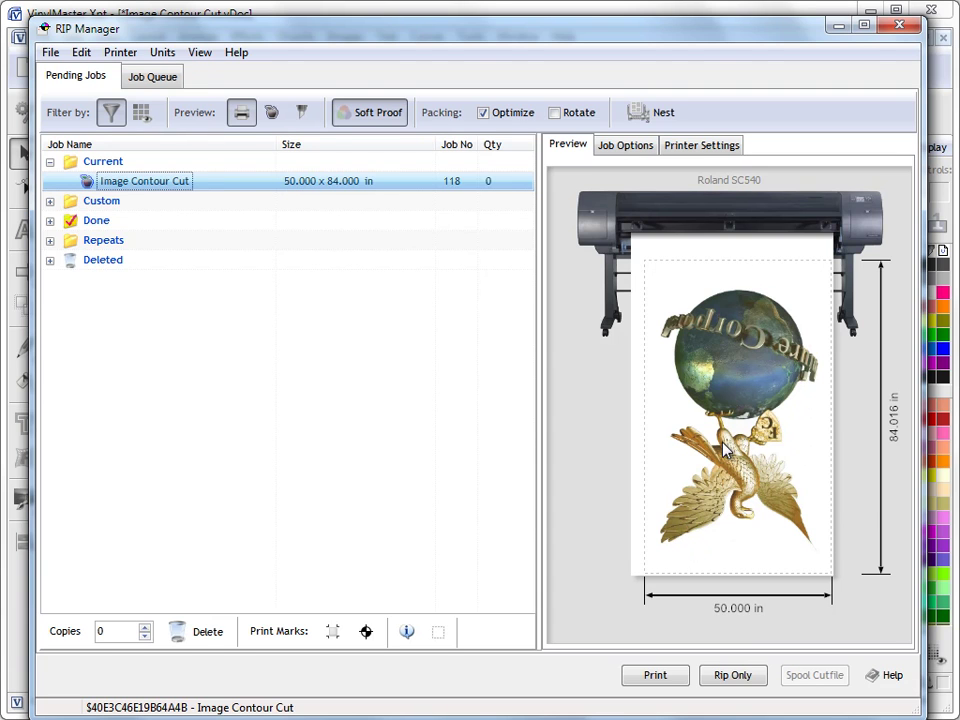
click(272, 116)
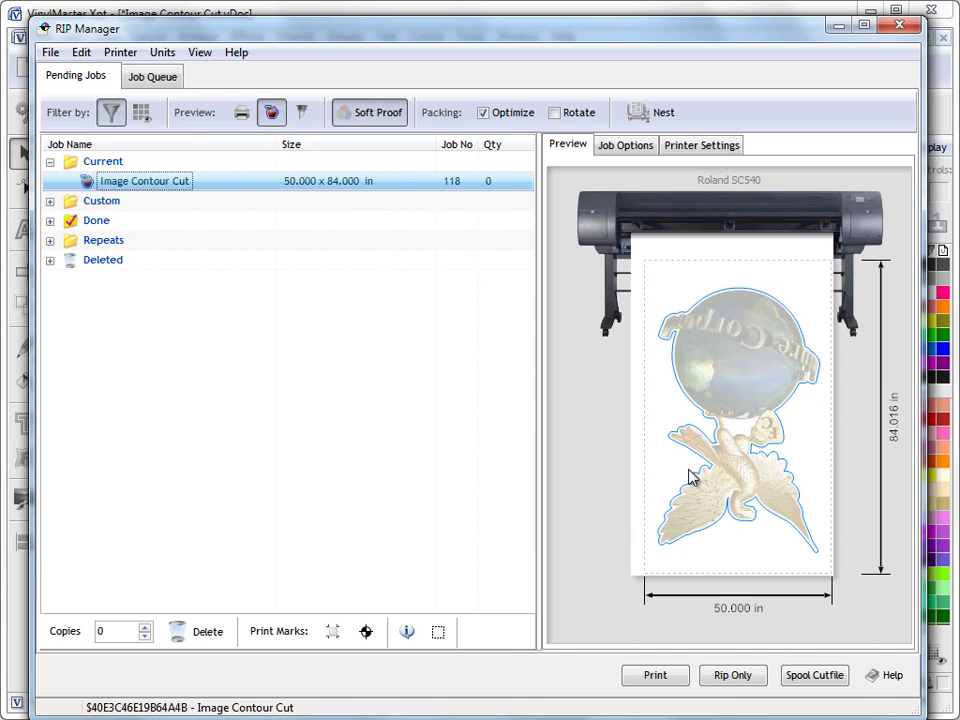
click(302, 114)
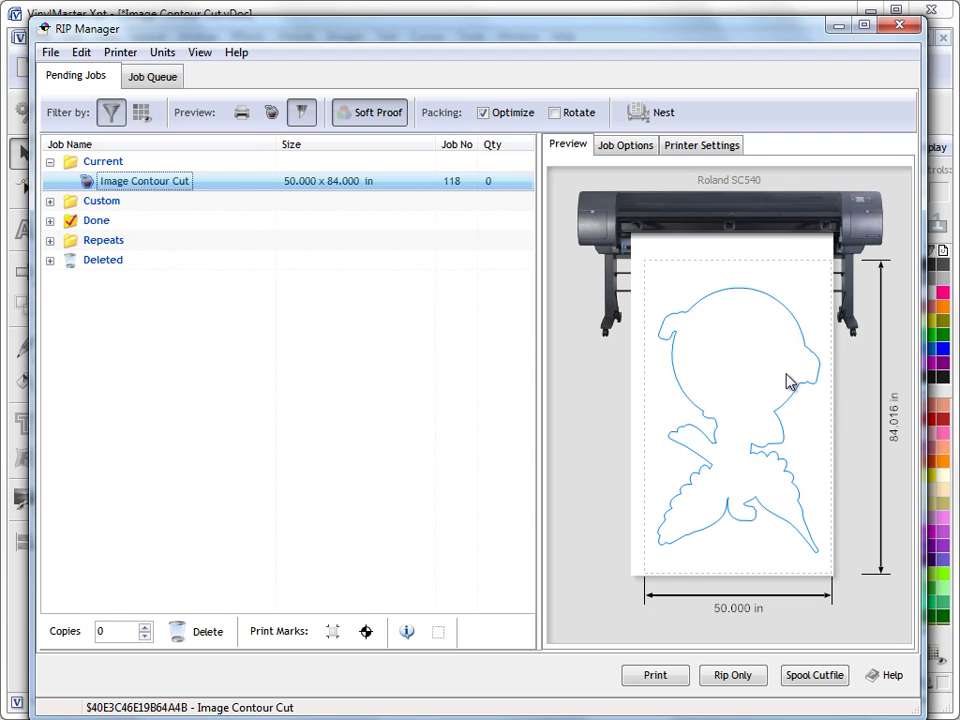
click(271, 112)
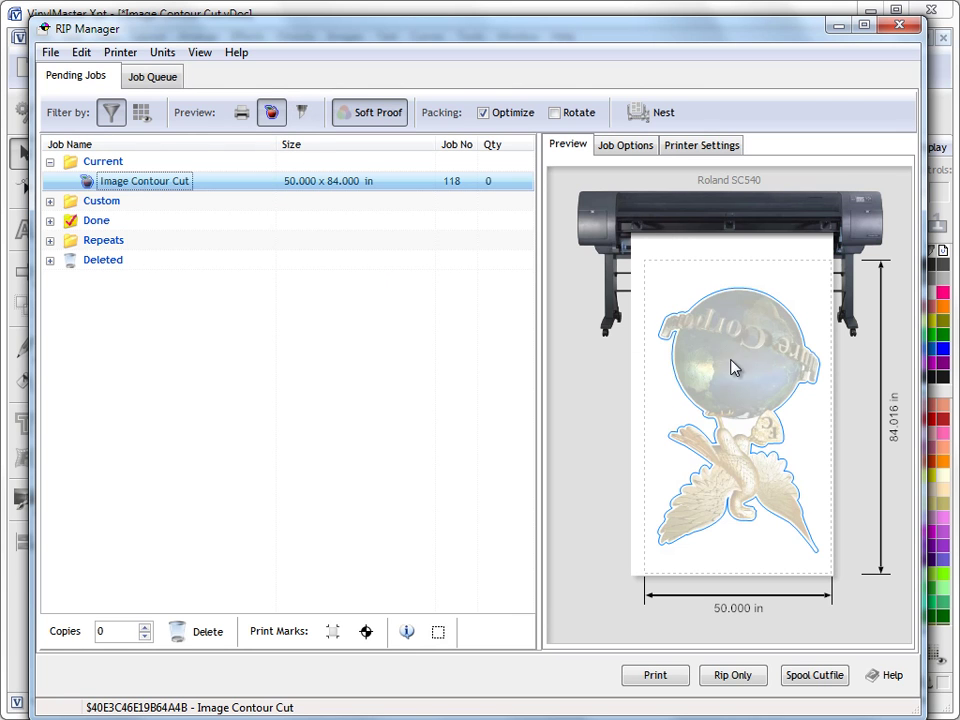
click(110, 114)
click(242, 114)
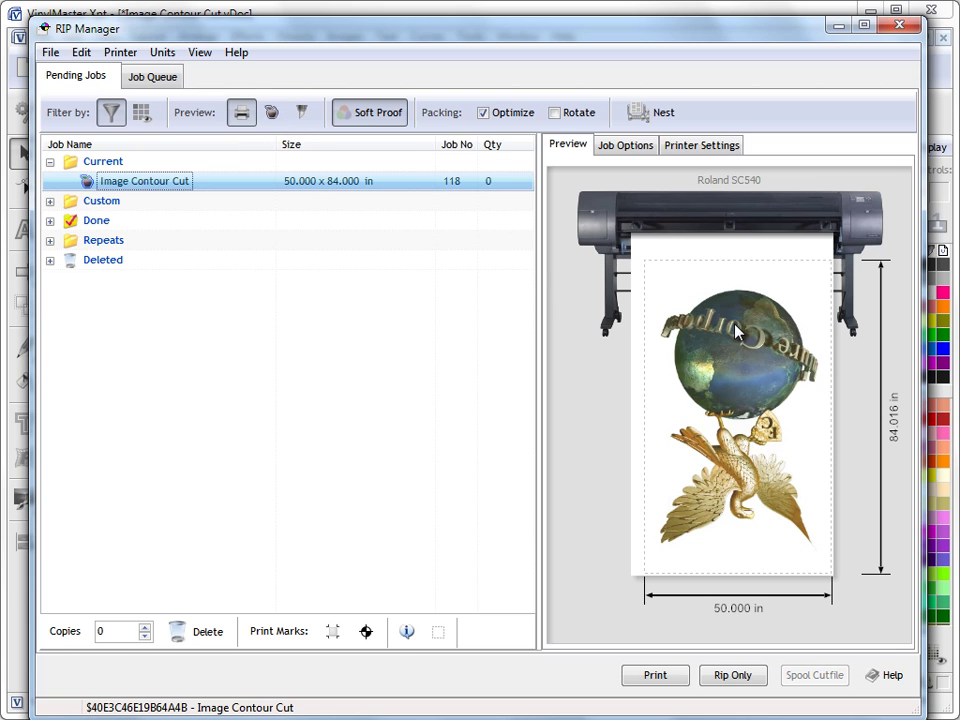
Show all Current jobs, preview the Image Contour Cut 1/4 tile, and turn off soft proofing
click(111, 112)
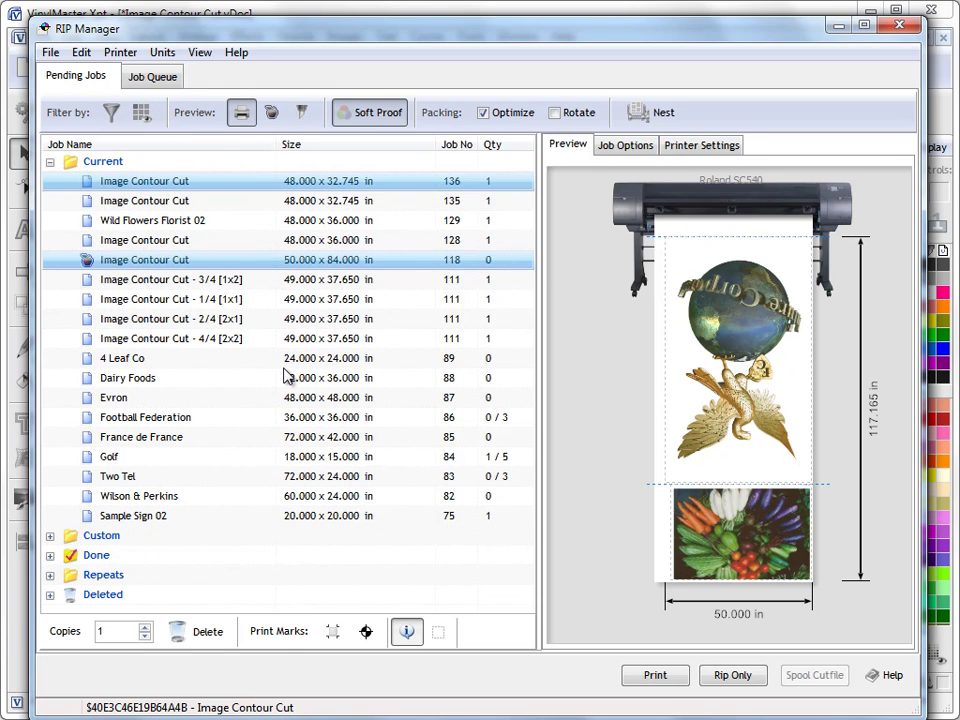
click(229, 300)
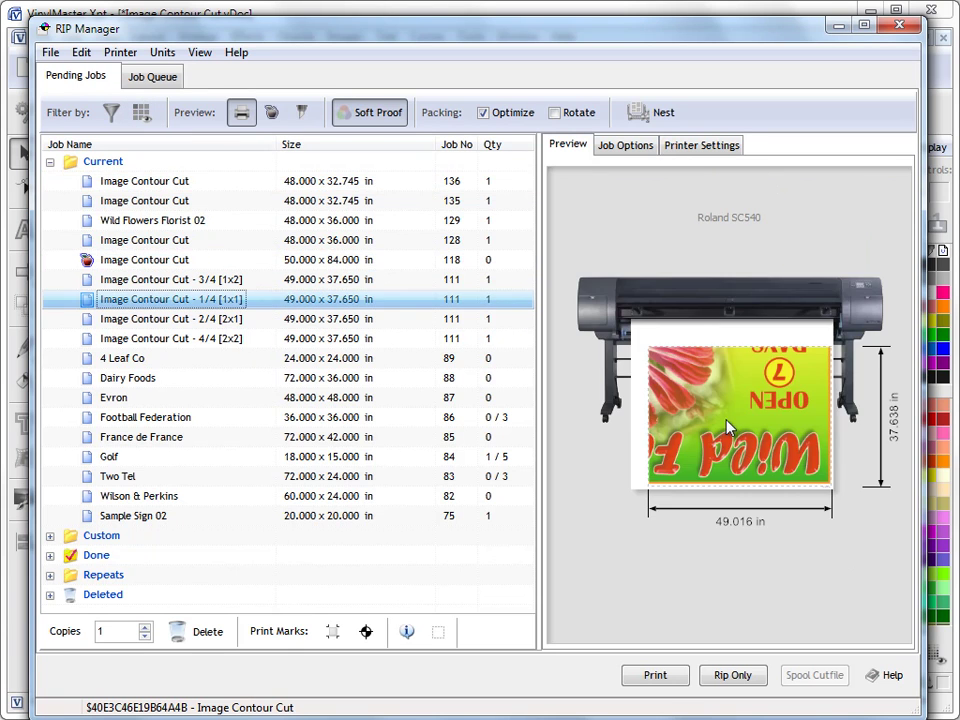
click(607, 152)
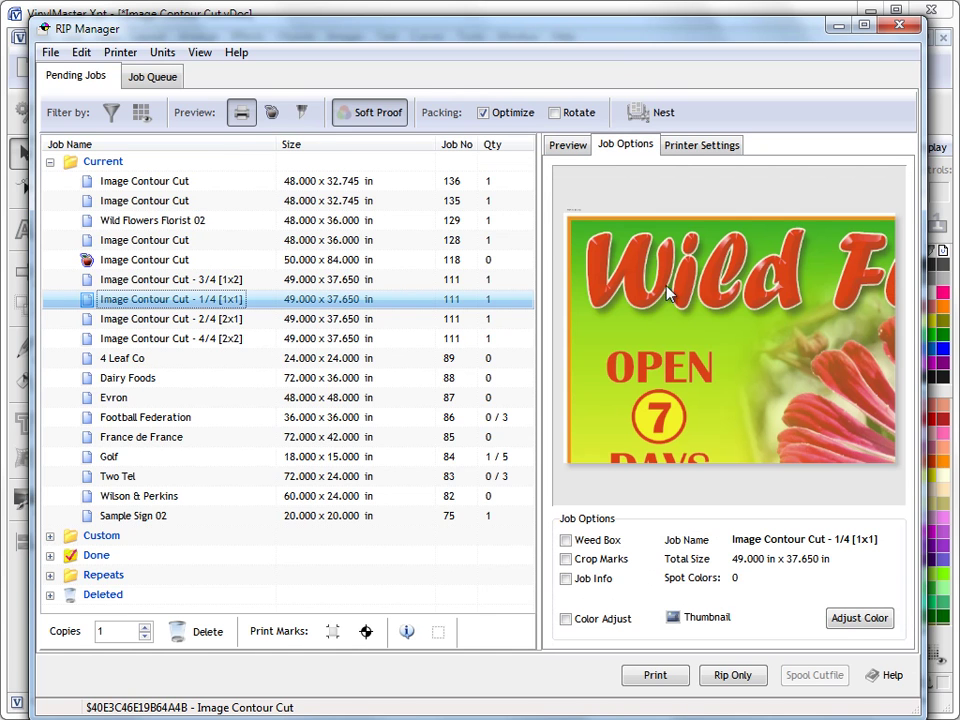
click(391, 113)
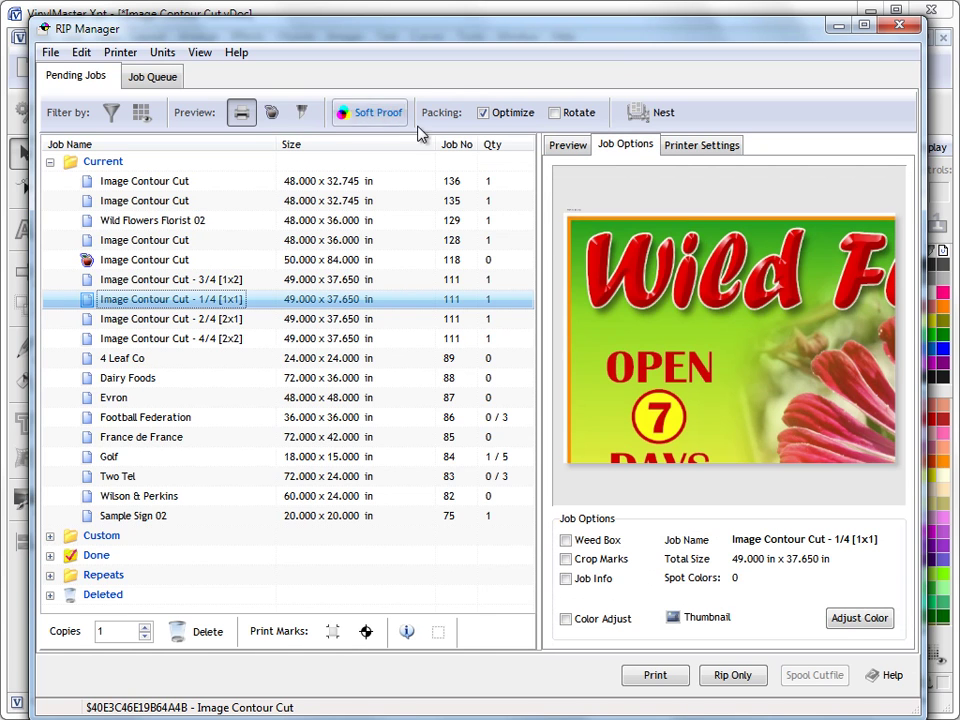
Browse the 2/4, 3/4 and 4/4 Wild Flowers tiles, opening and closing Adjust Color
click(212, 319)
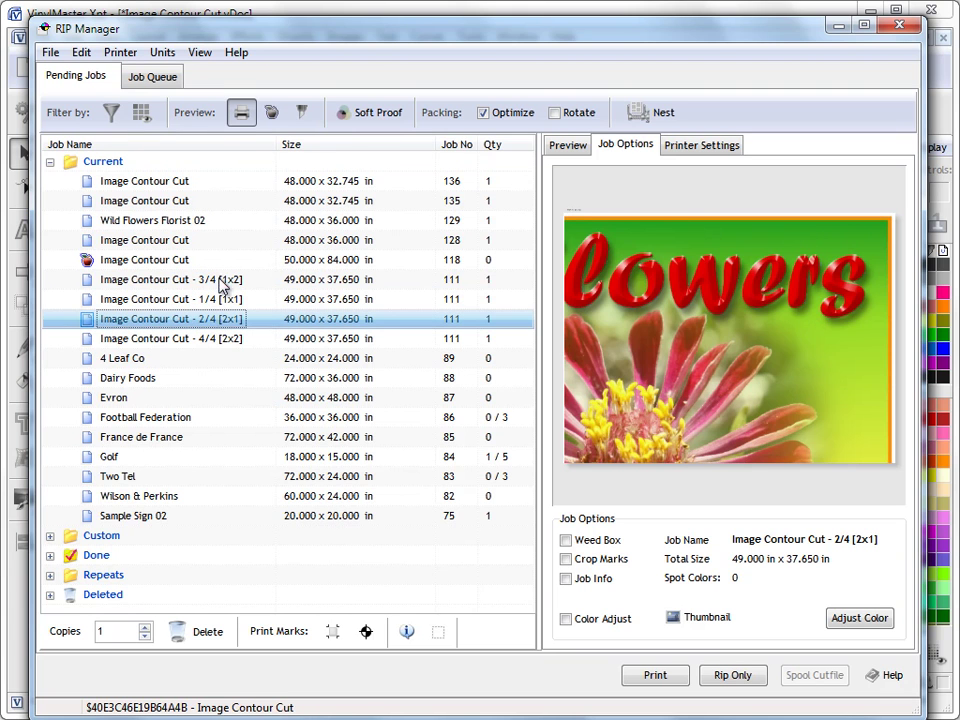
click(222, 281)
click(222, 340)
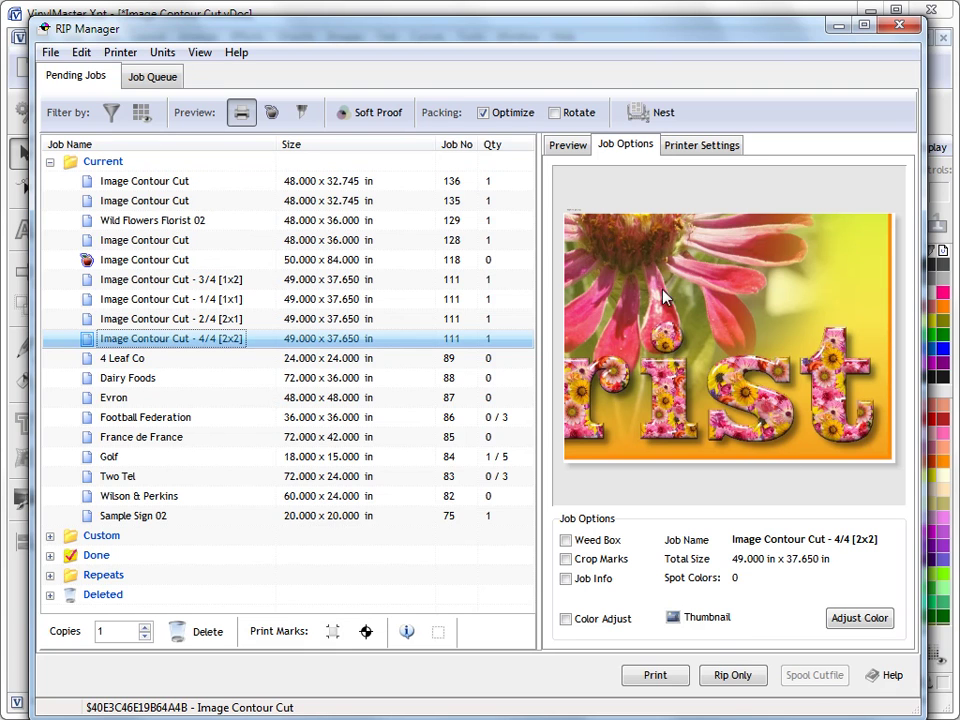
click(857, 620)
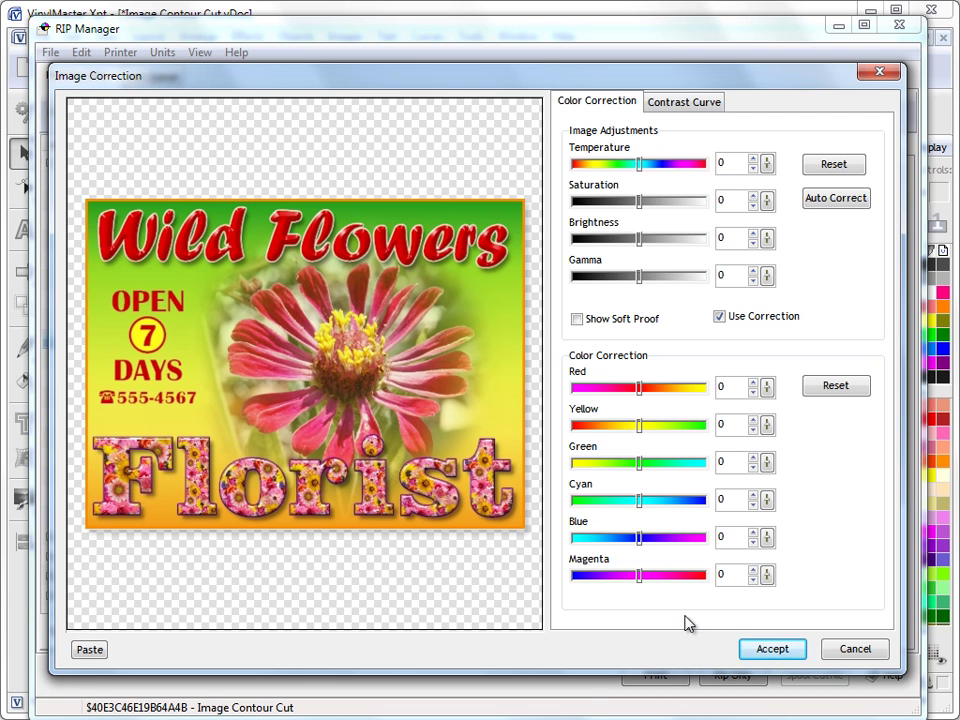
click(842, 649)
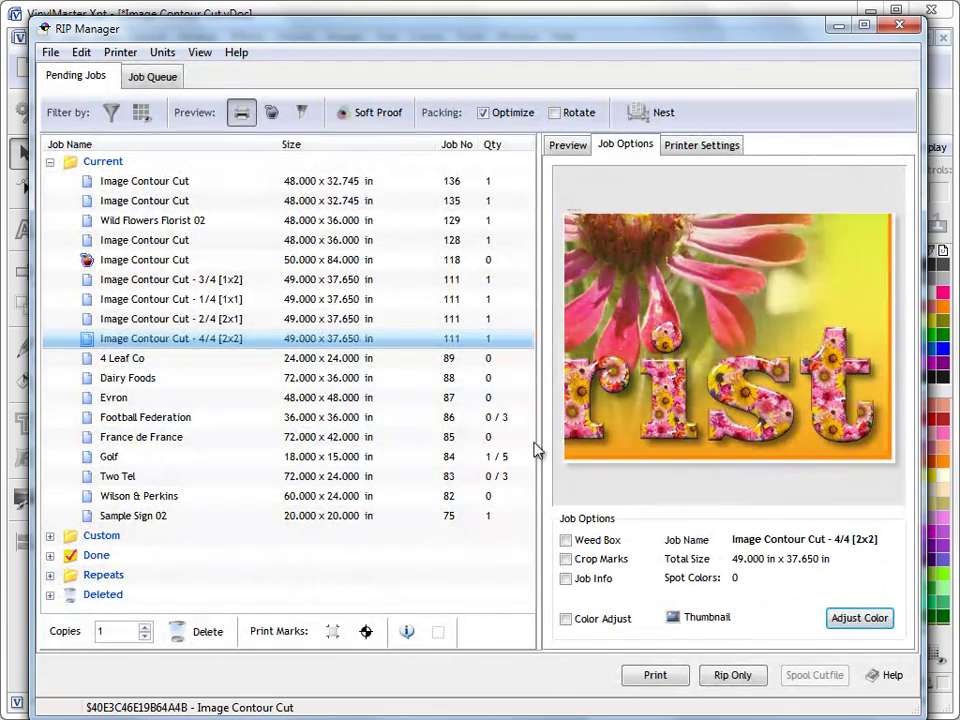
drag(208, 339, 224, 320)
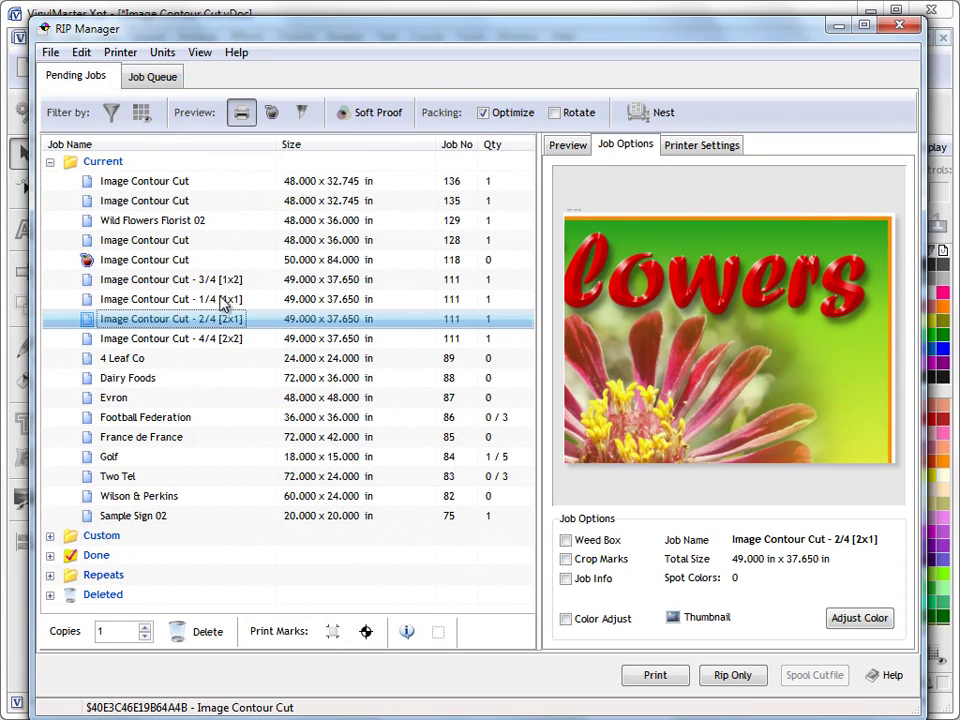
click(141, 112)
click(231, 200)
key(Up)
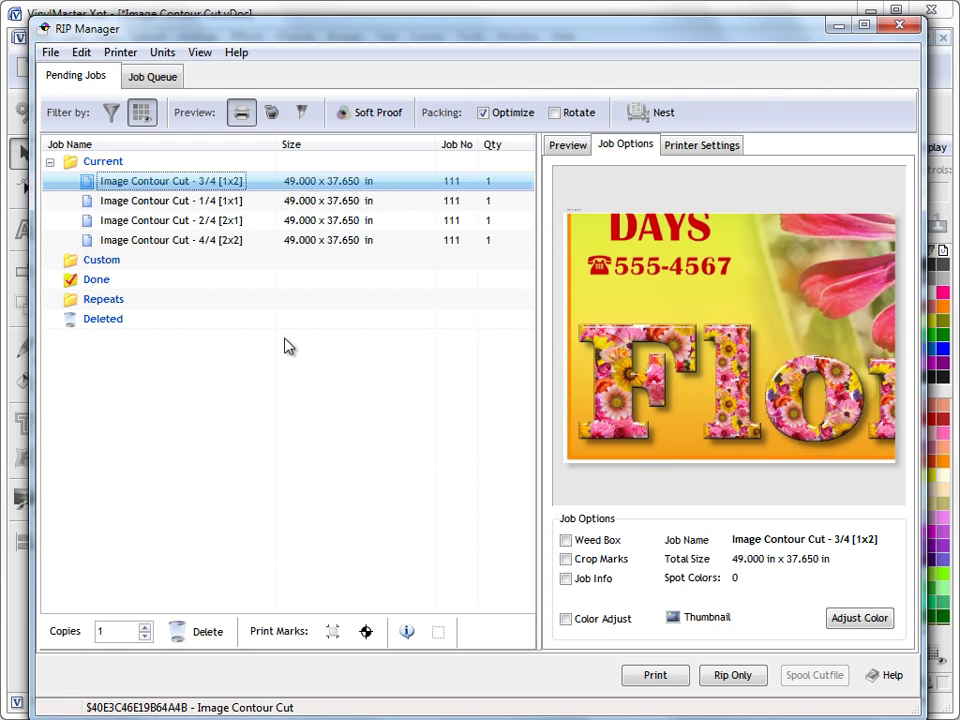
click(222, 204)
click(225, 220)
click(225, 242)
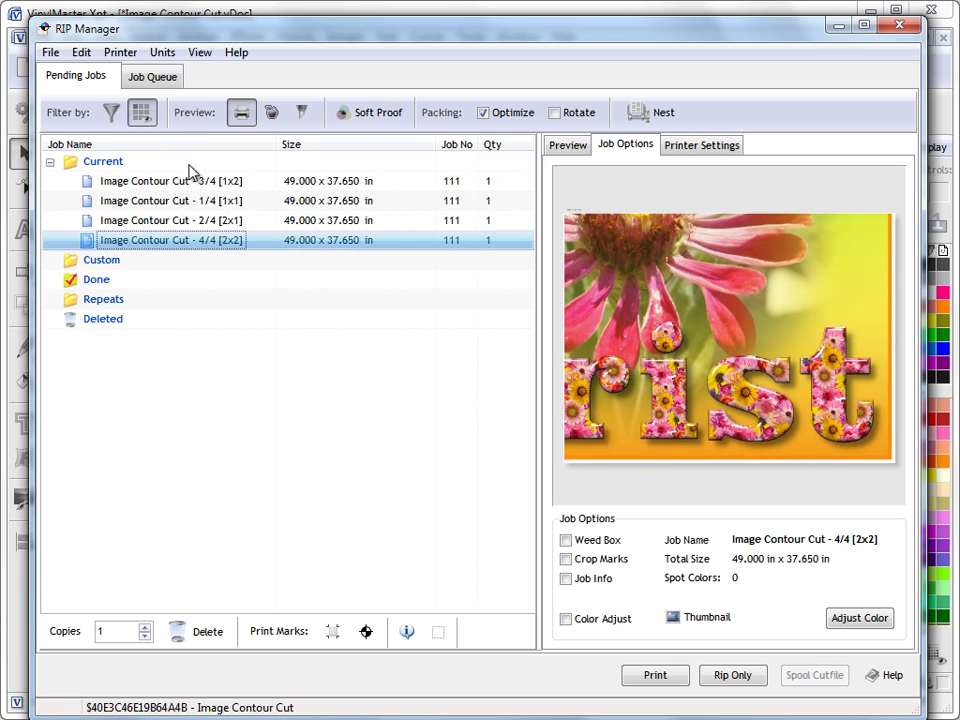
click(142, 116)
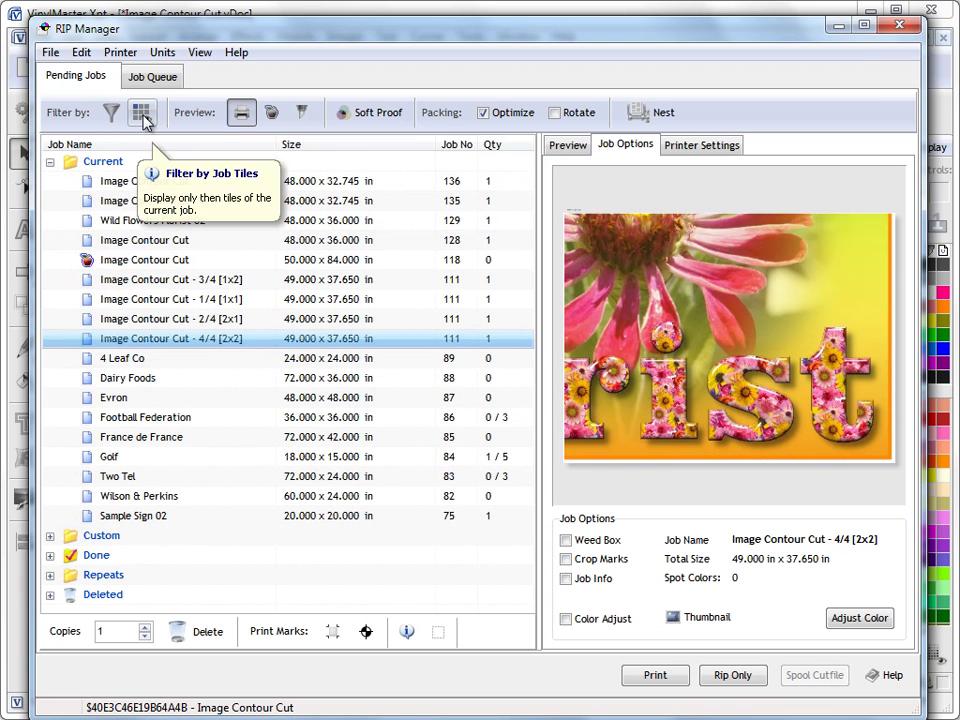
click(142, 117)
click(143, 117)
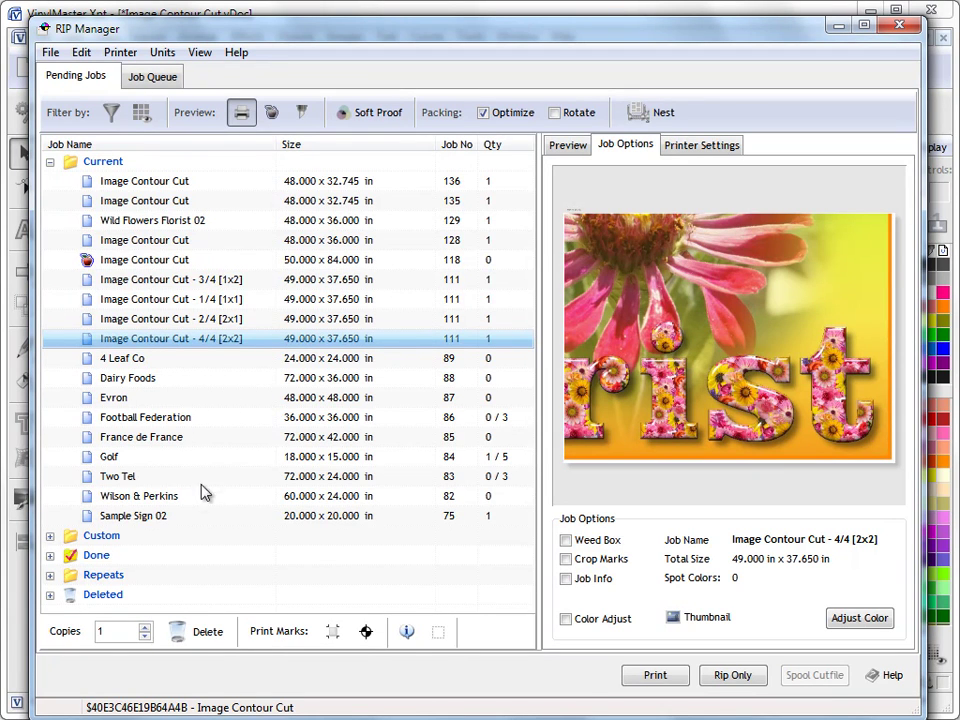
Select the Golf job, show its printer layout, and raise its copies to nine
click(120, 457)
click(580, 149)
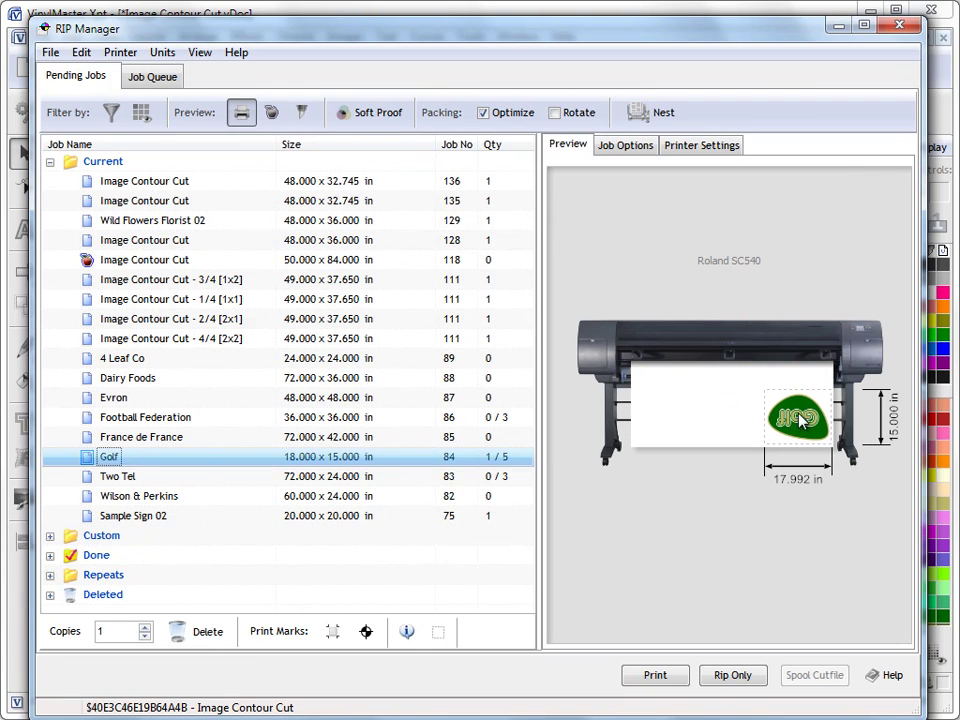
click(146, 629)
click(146, 629)
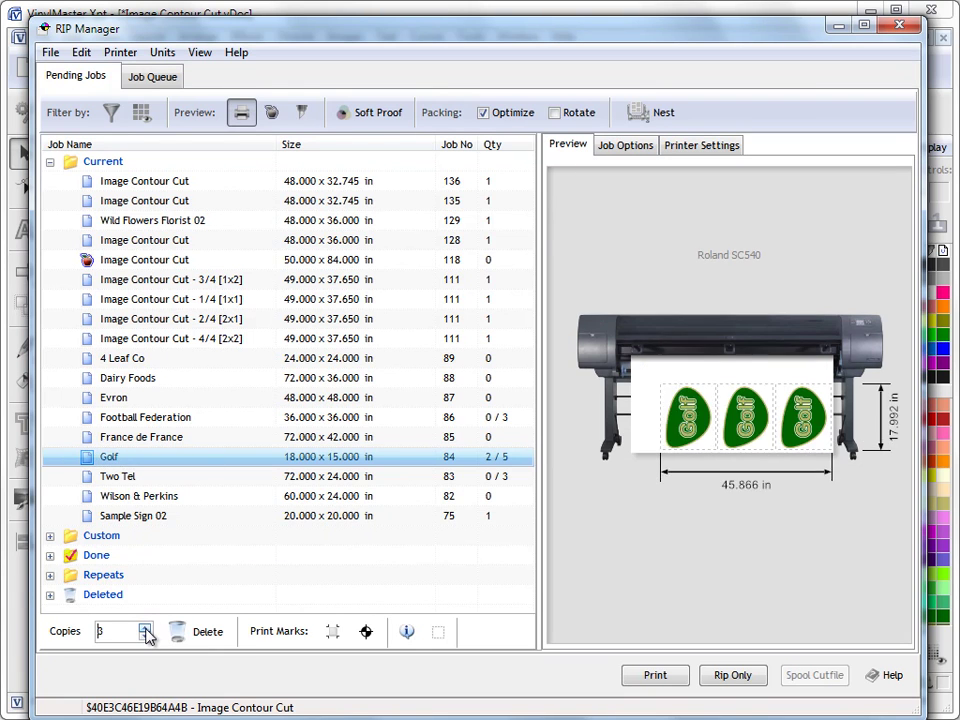
click(146, 629)
click(146, 629)
click(146, 629)
click(146, 629)
click(146, 629)
click(146, 629)
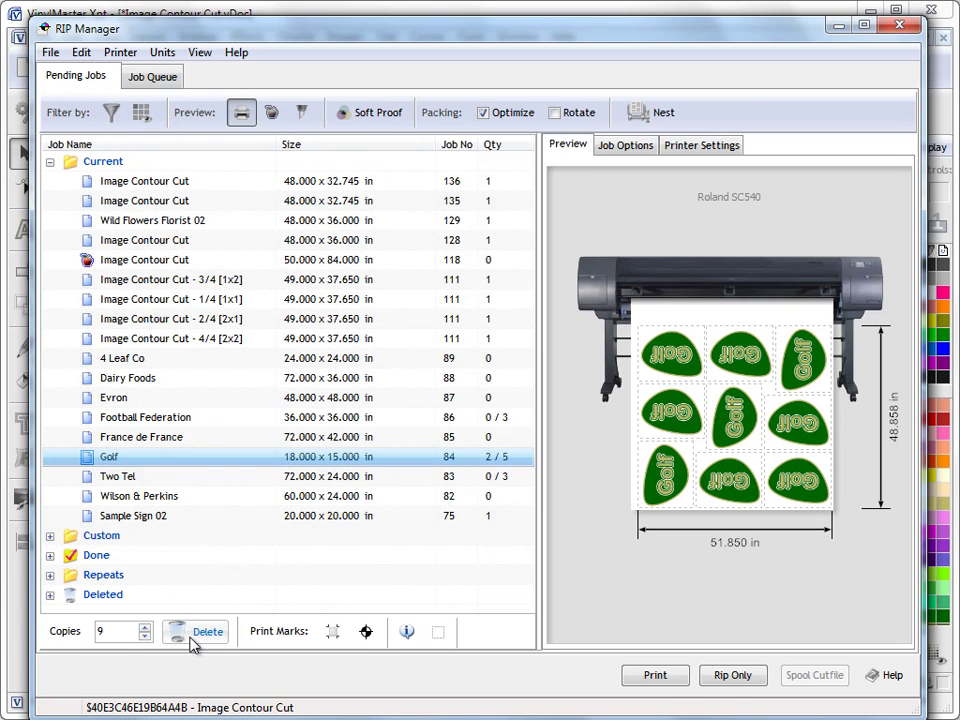
Leave only crop marks on the Golf layout and reduce copies back to one
click(333, 633)
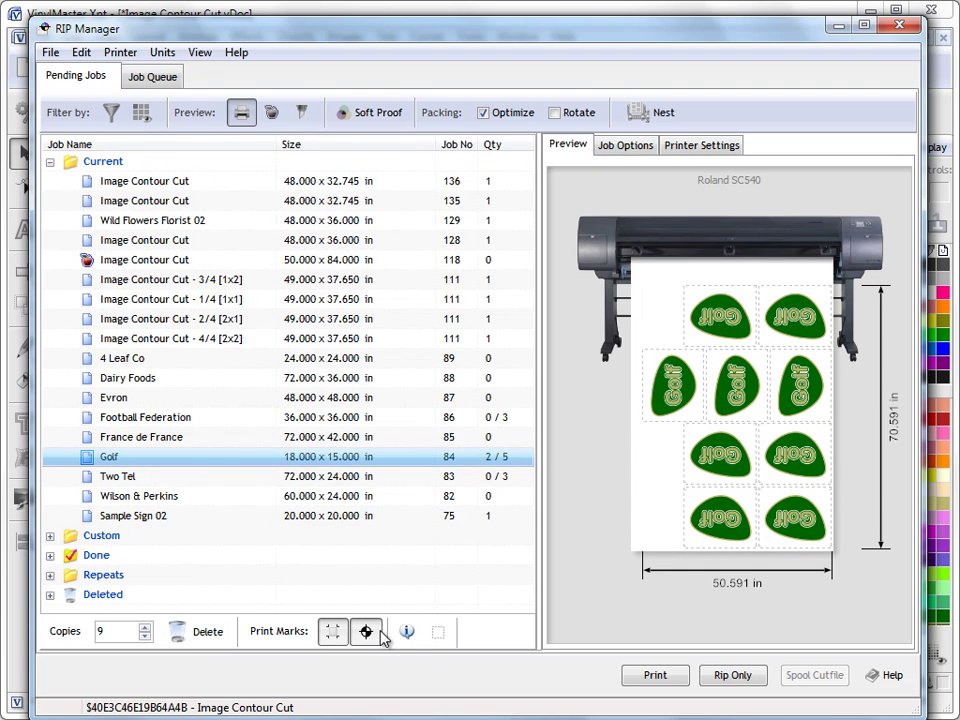
click(366, 631)
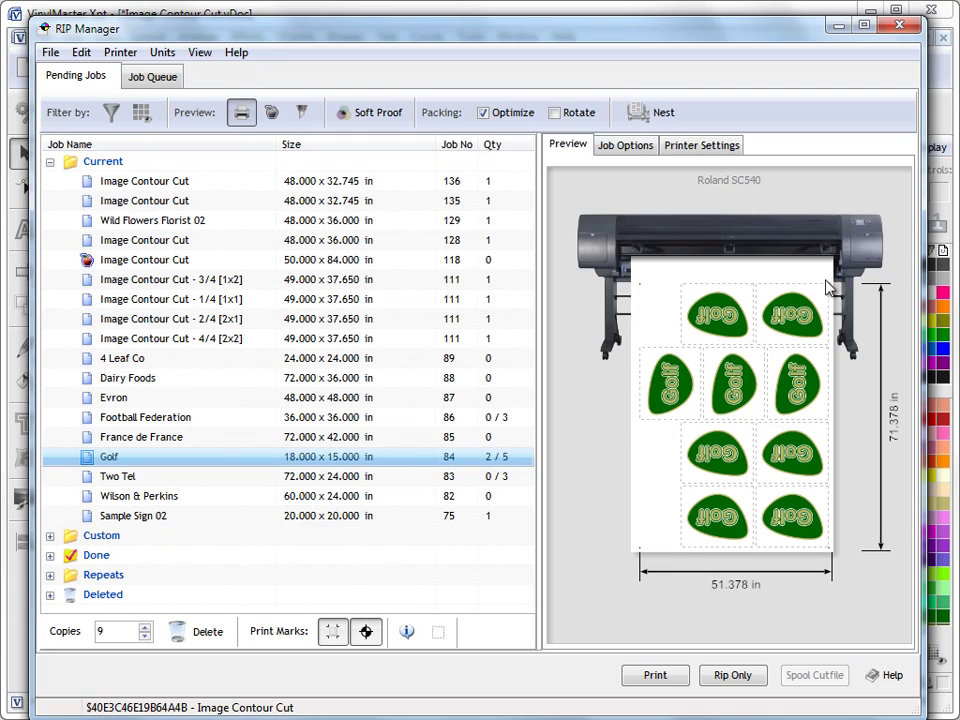
click(407, 633)
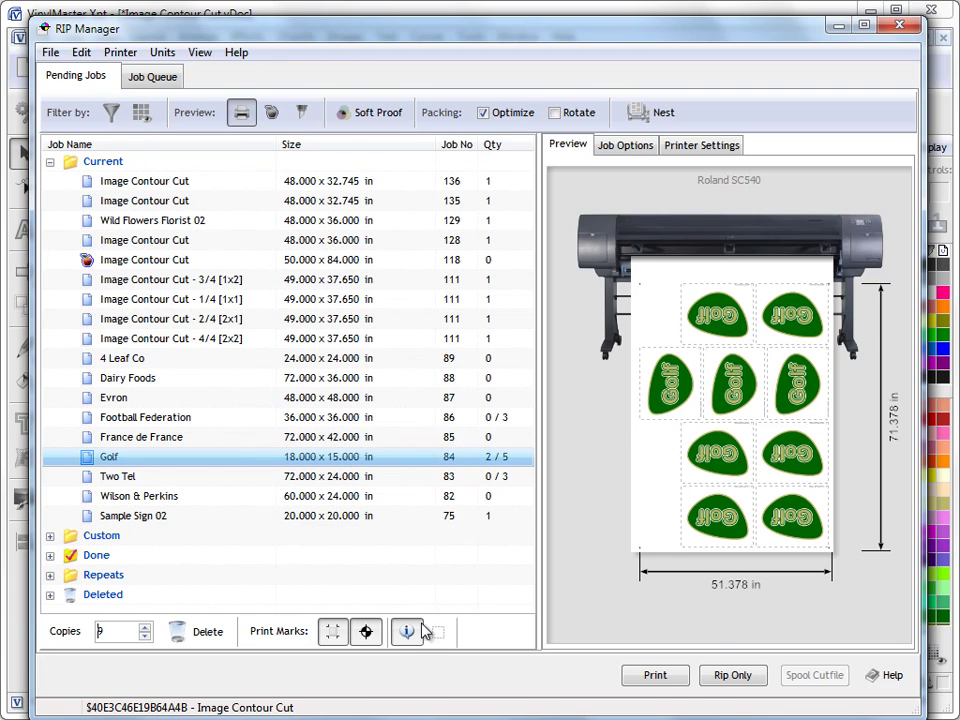
click(366, 634)
click(332, 632)
click(144, 640)
click(144, 640)
click(144, 640)
click(144, 640)
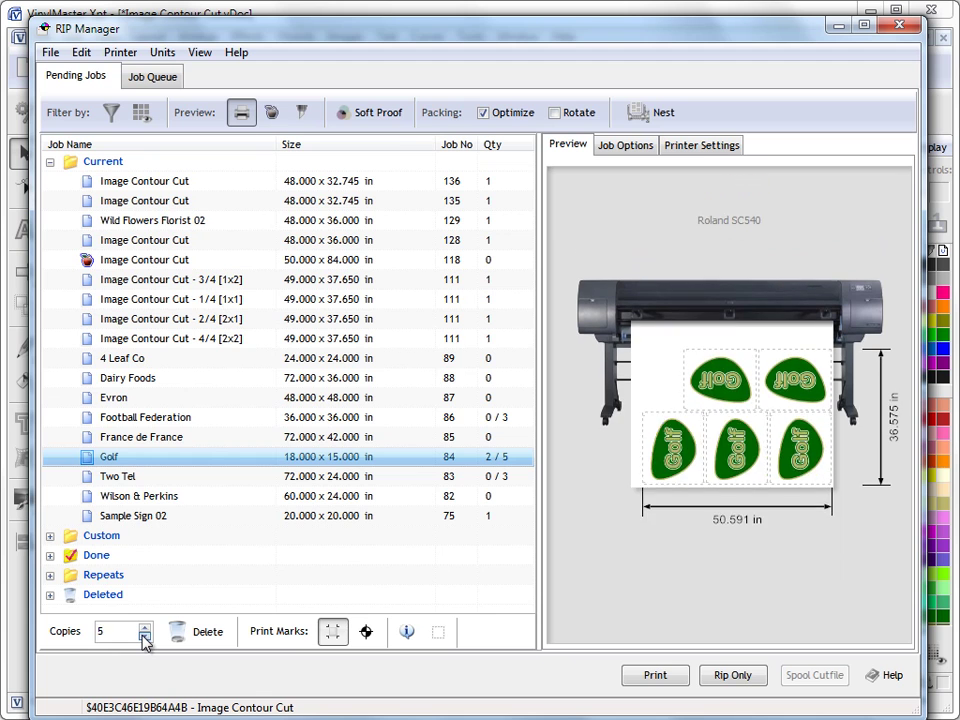
click(144, 640)
click(144, 640)
click(144, 640)
click(144, 640)
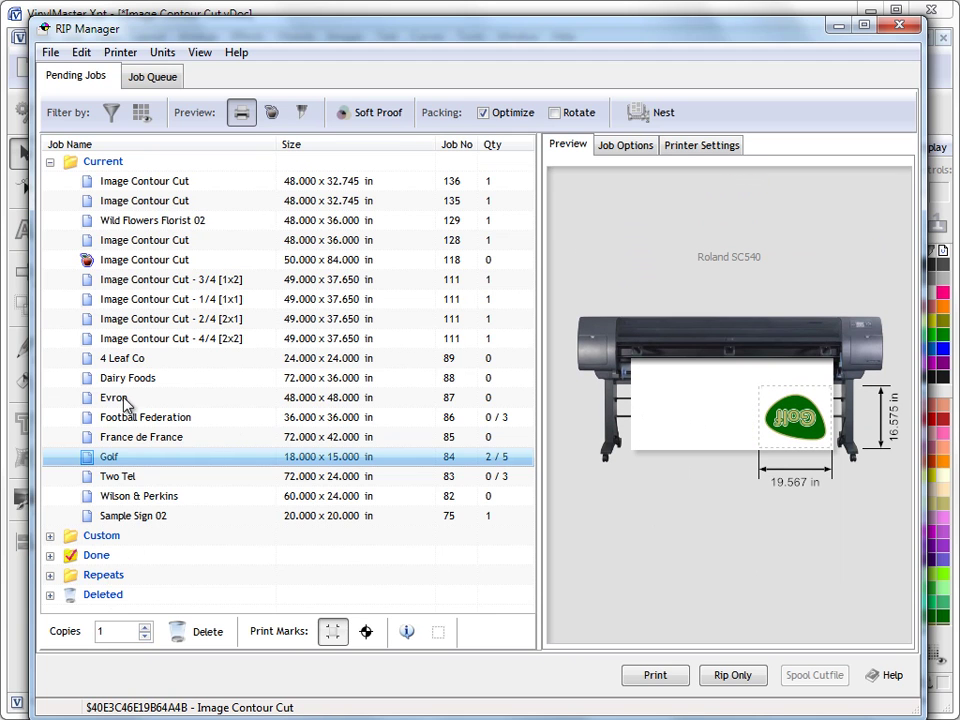
Expand Done, move job 125 into Current and back to Done, then select the Golf job
click(49, 557)
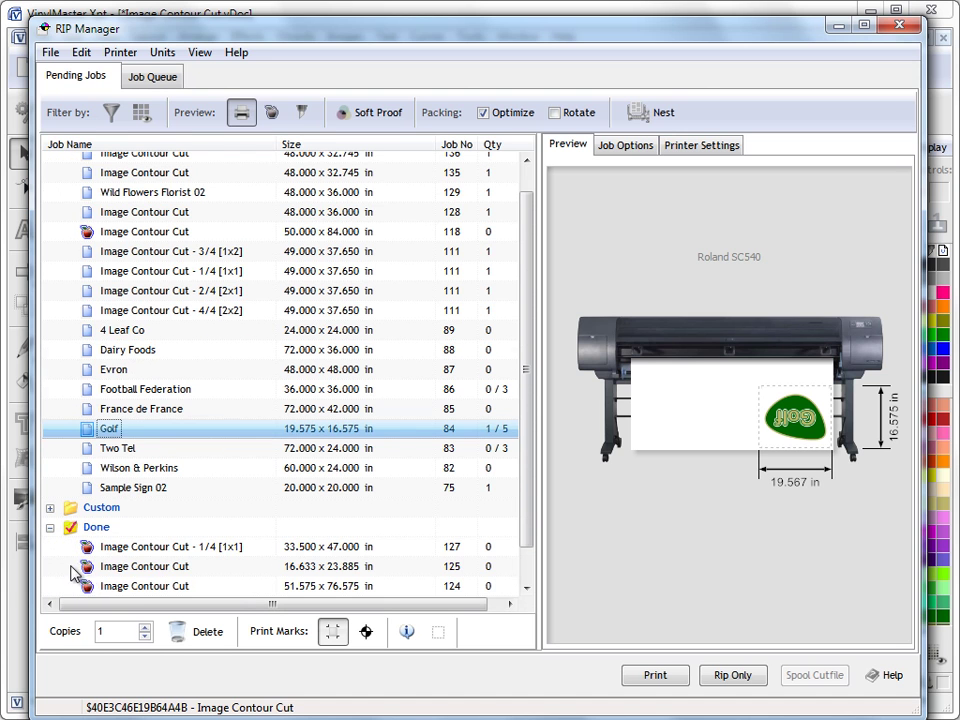
click(220, 571)
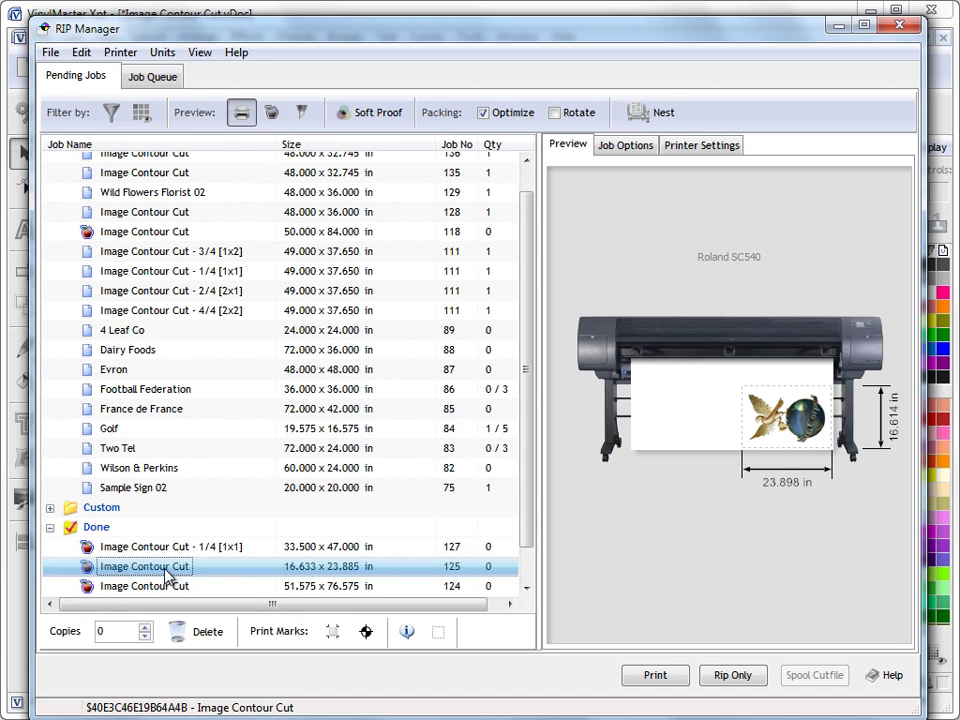
drag(167, 575, 78, 407)
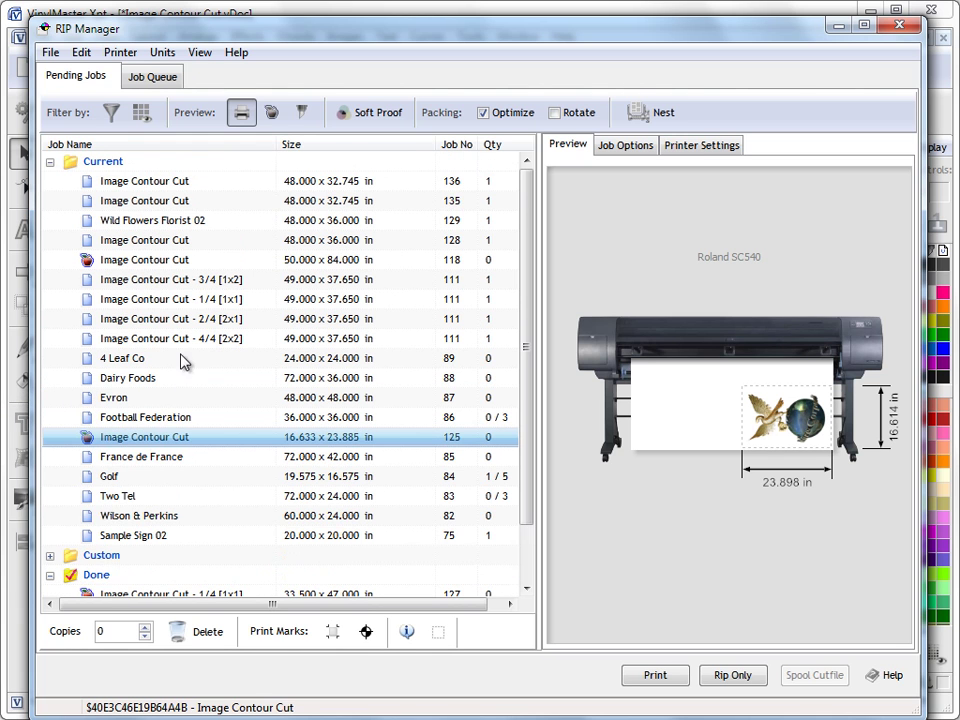
scroll(531, 360, down, 3)
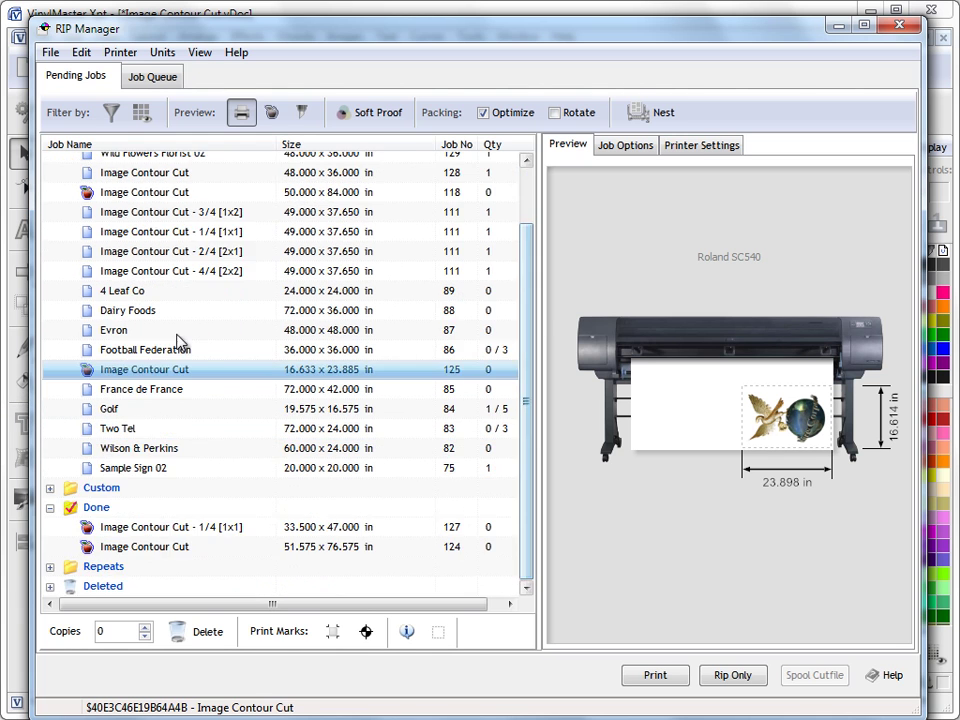
drag(132, 381, 280, 517)
scroll(533, 392, down, 3)
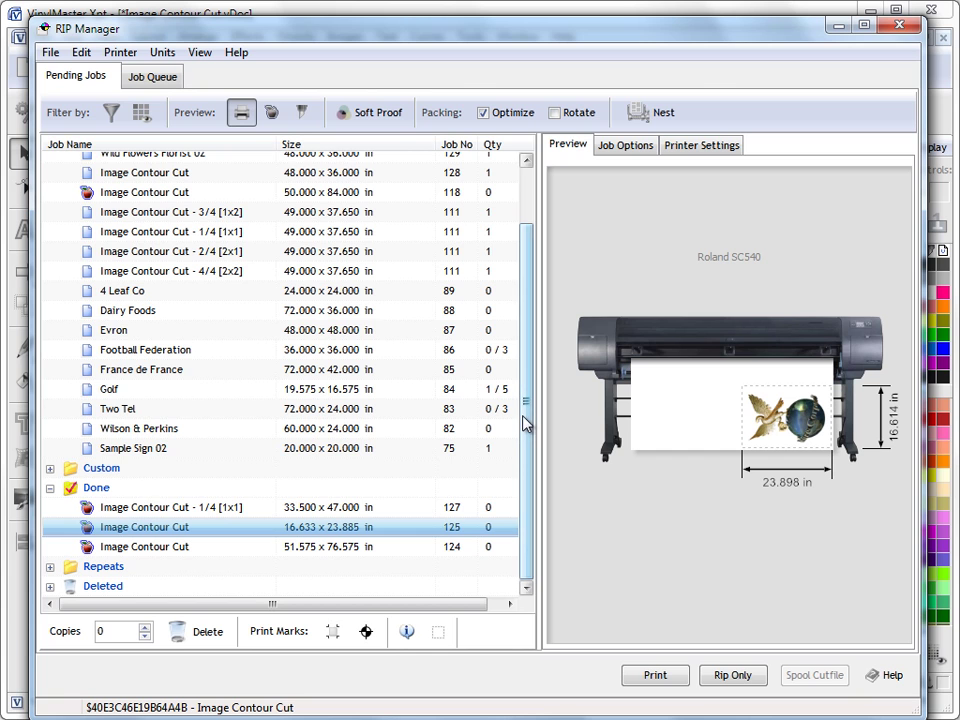
click(192, 390)
Queue the Golf job as Rip Only, then rip and print it from the job queue
click(716, 686)
click(130, 72)
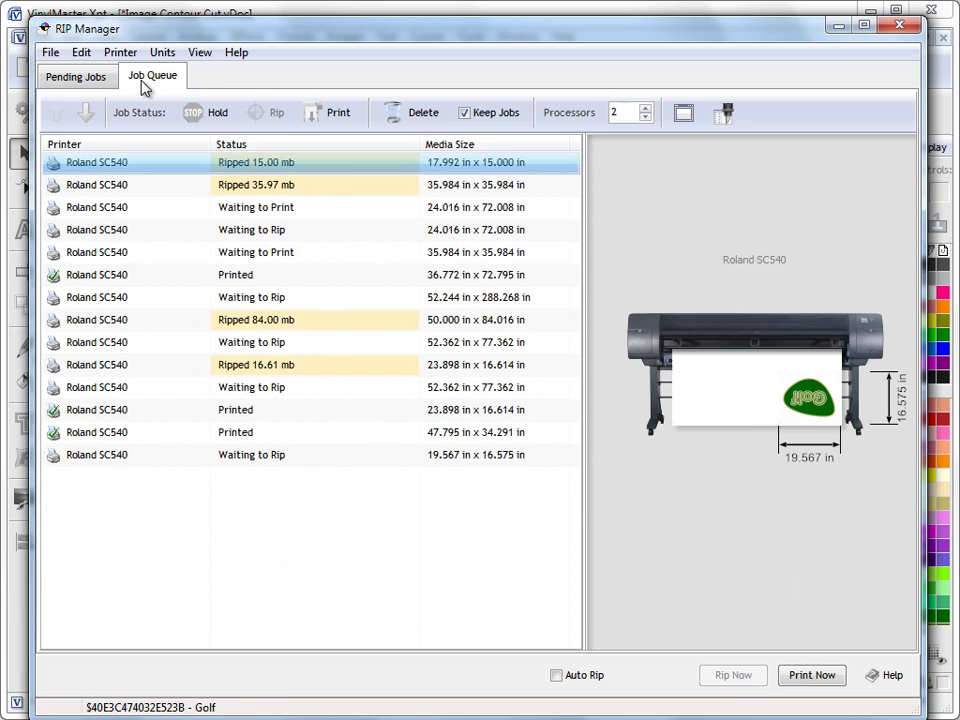
click(252, 455)
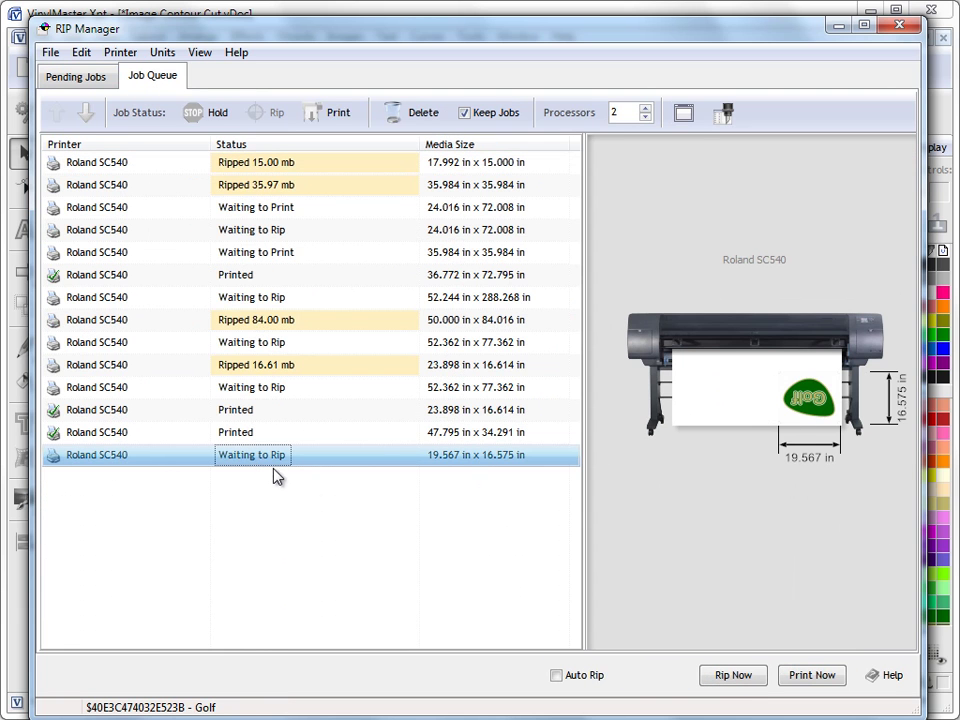
click(733, 675)
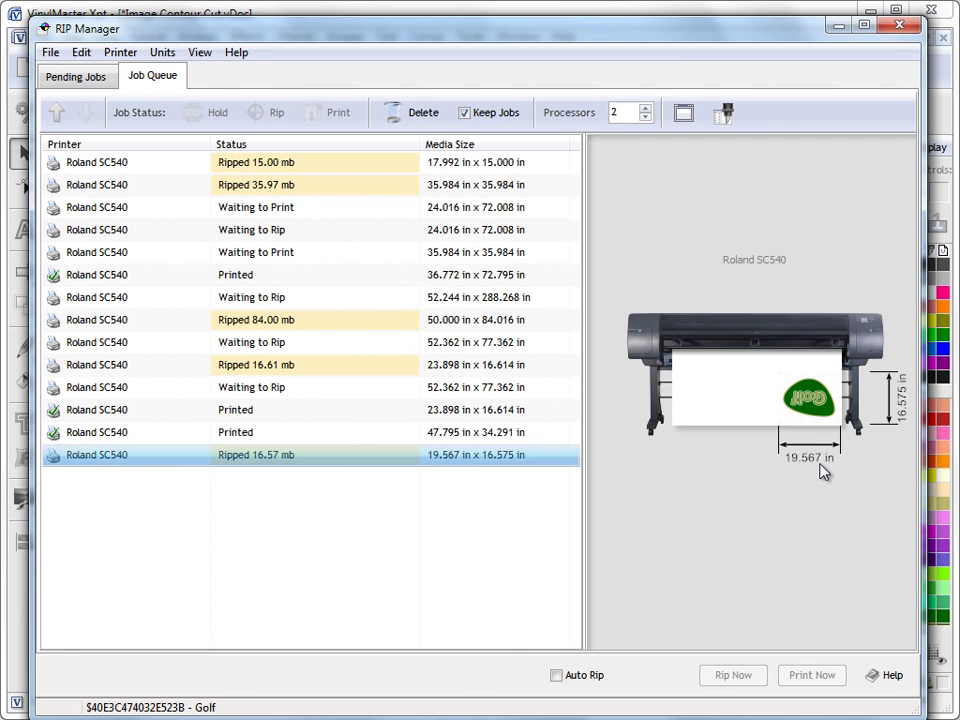
click(812, 675)
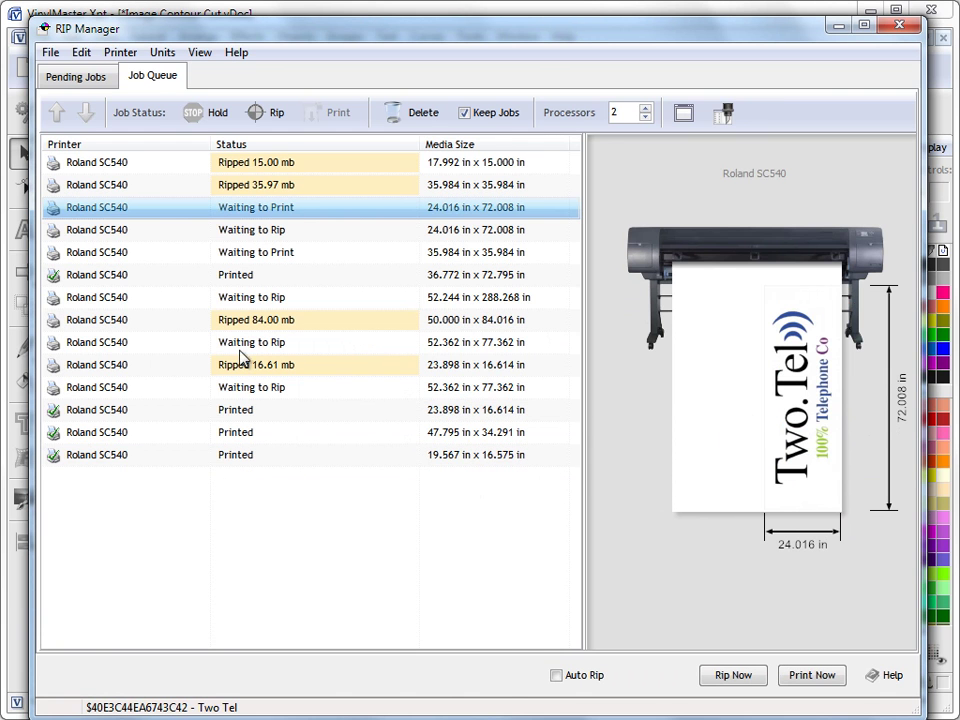
In Pending Jobs, drag Golf job 84 from Done into the expanded Repeats folder beneath Future Bird
click(90, 82)
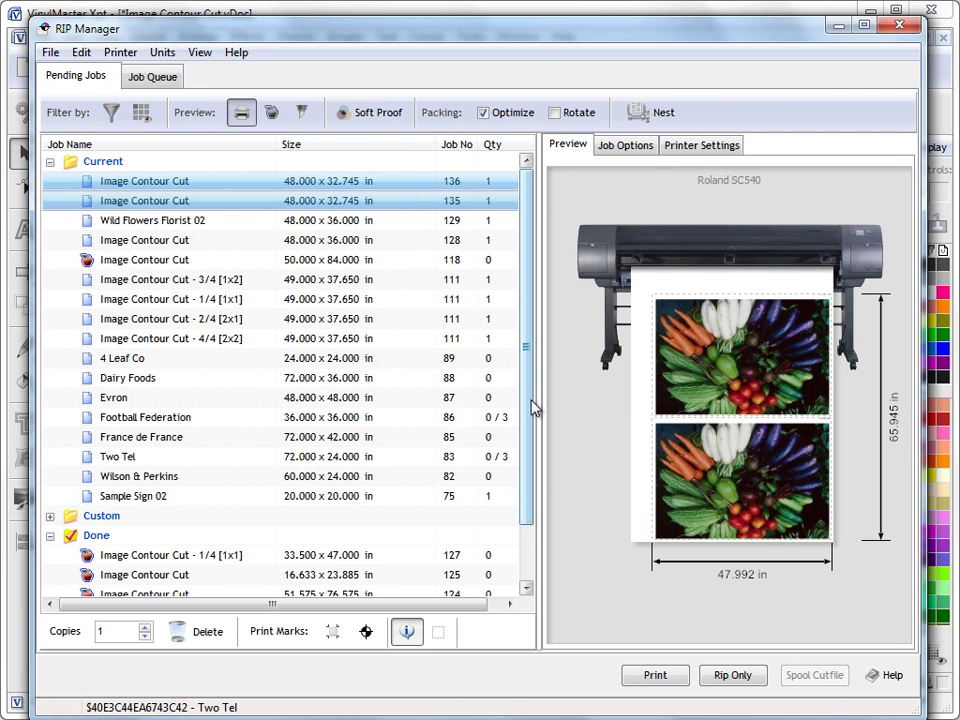
scroll(529, 409, down, 3)
click(111, 545)
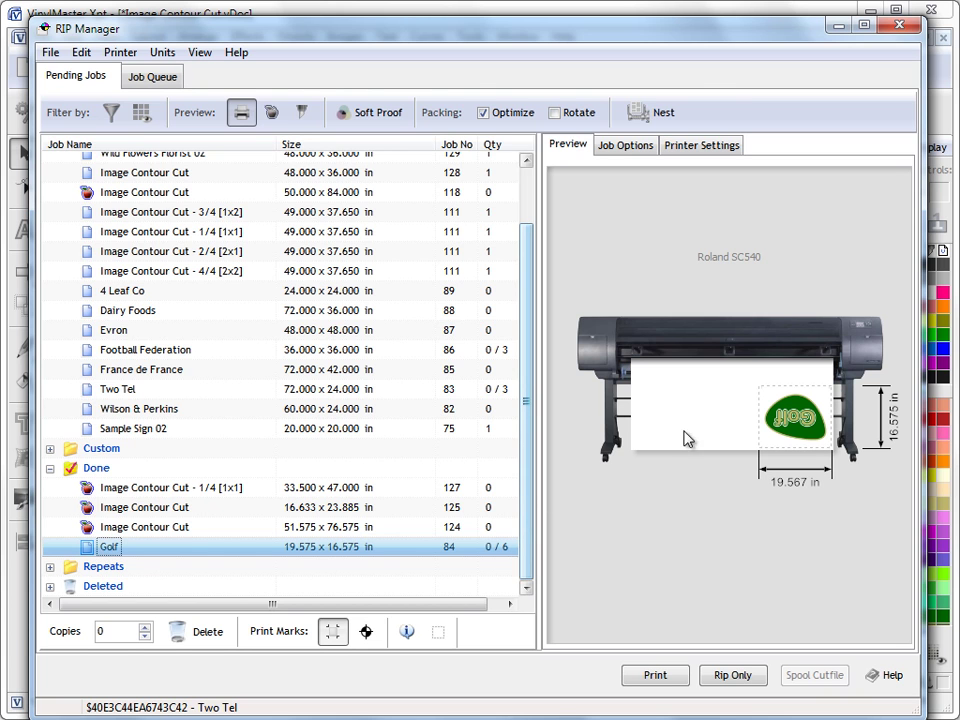
click(50, 566)
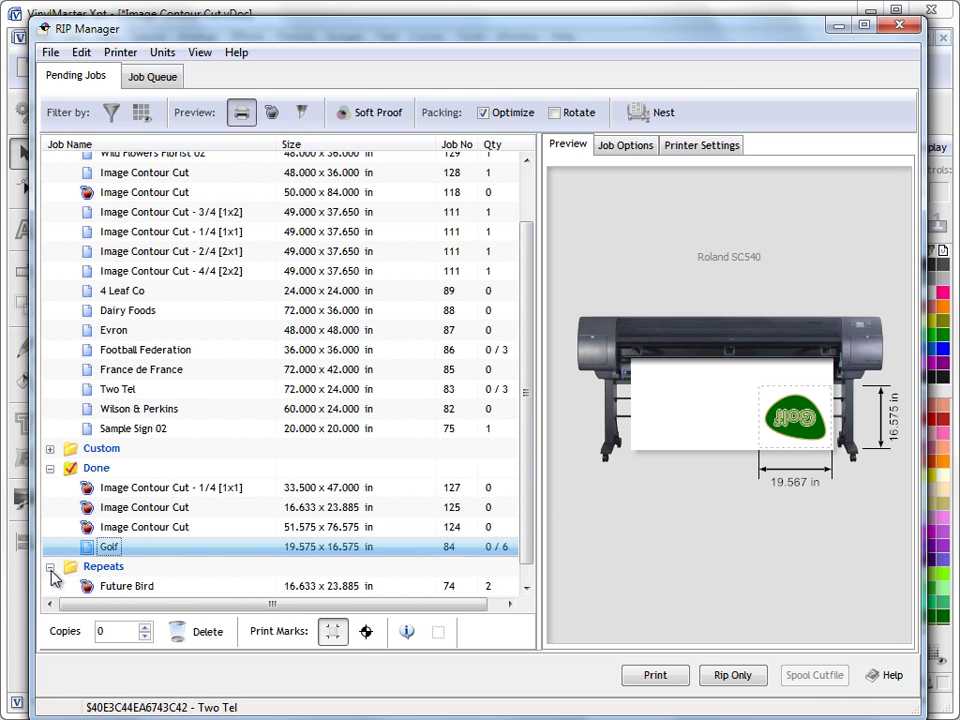
scroll(527, 480, down, 1)
drag(148, 537, 248, 582)
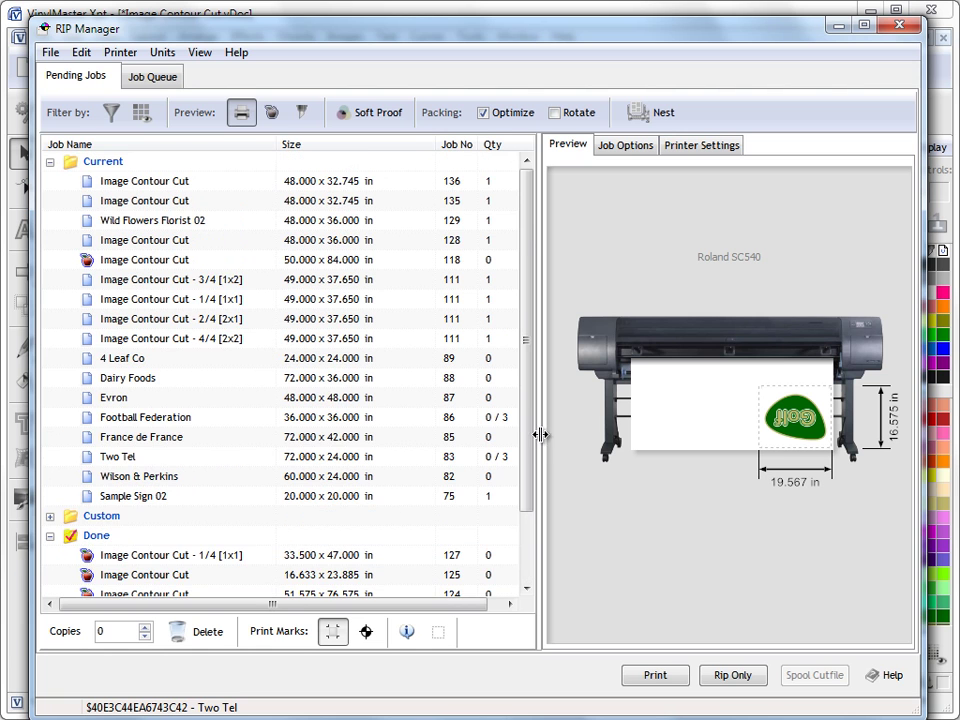
scroll(521, 583, down, 2)
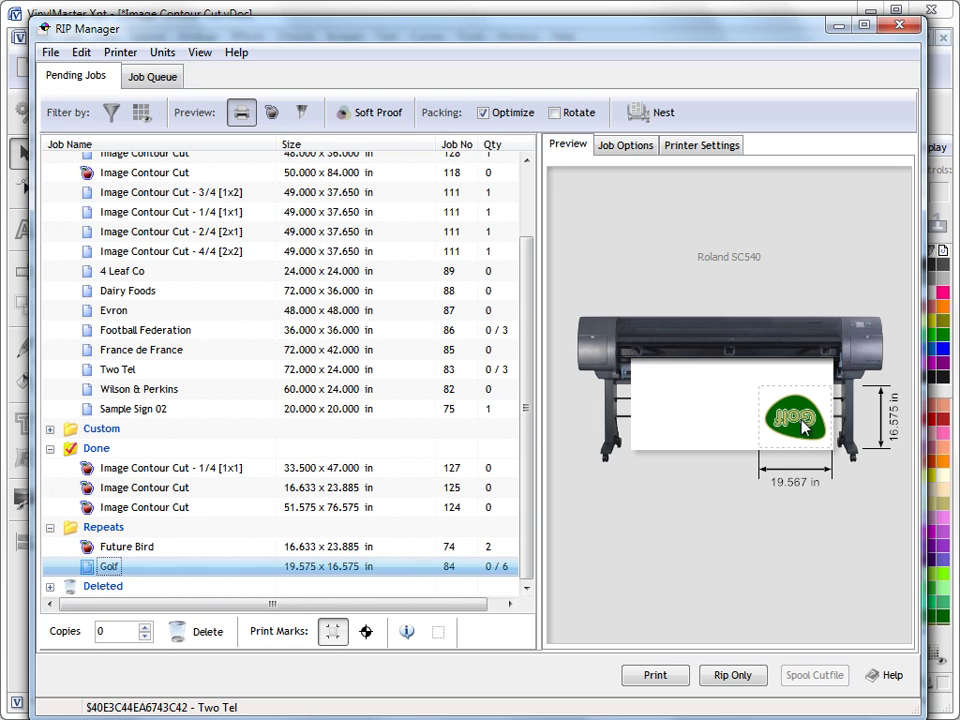
Expand the Deleted folder and preview deleted Image Contour Cut job 132
click(50, 586)
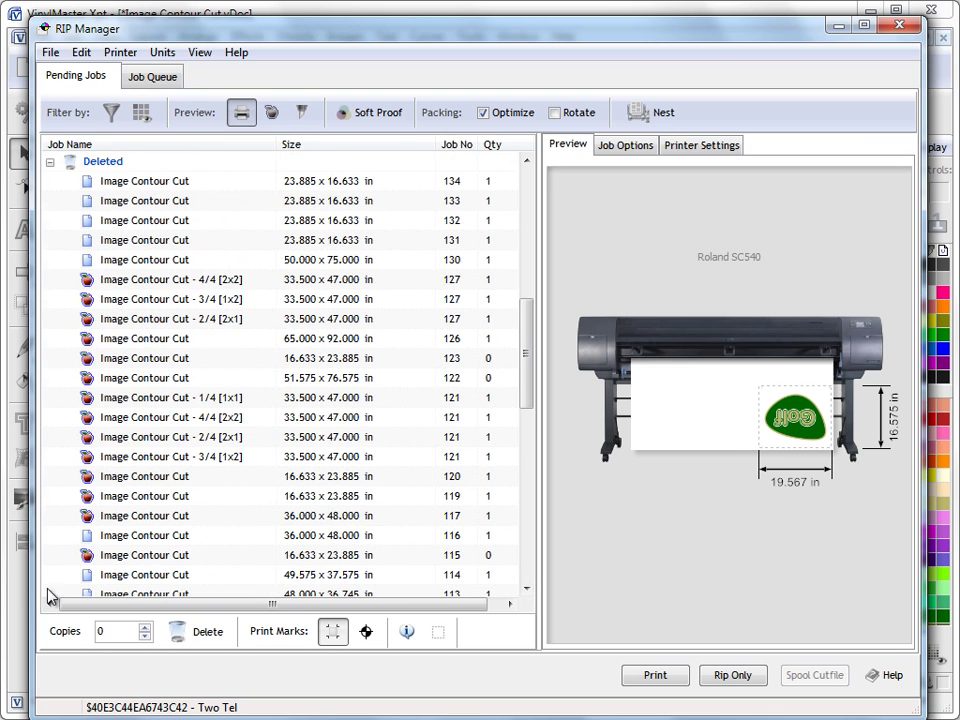
drag(529, 420, 536, 356)
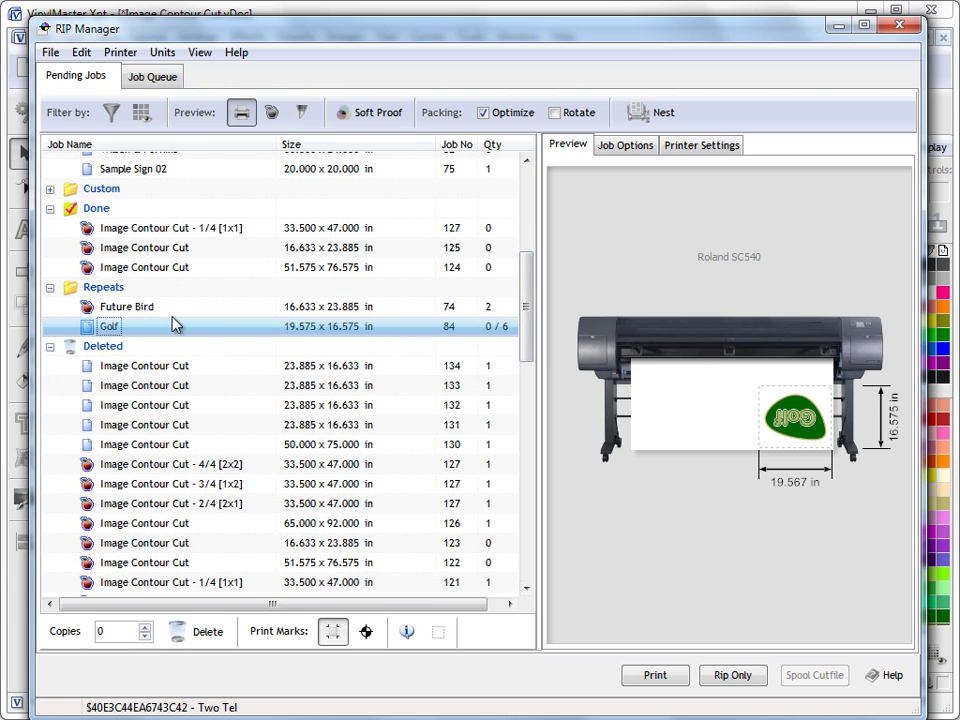
click(106, 347)
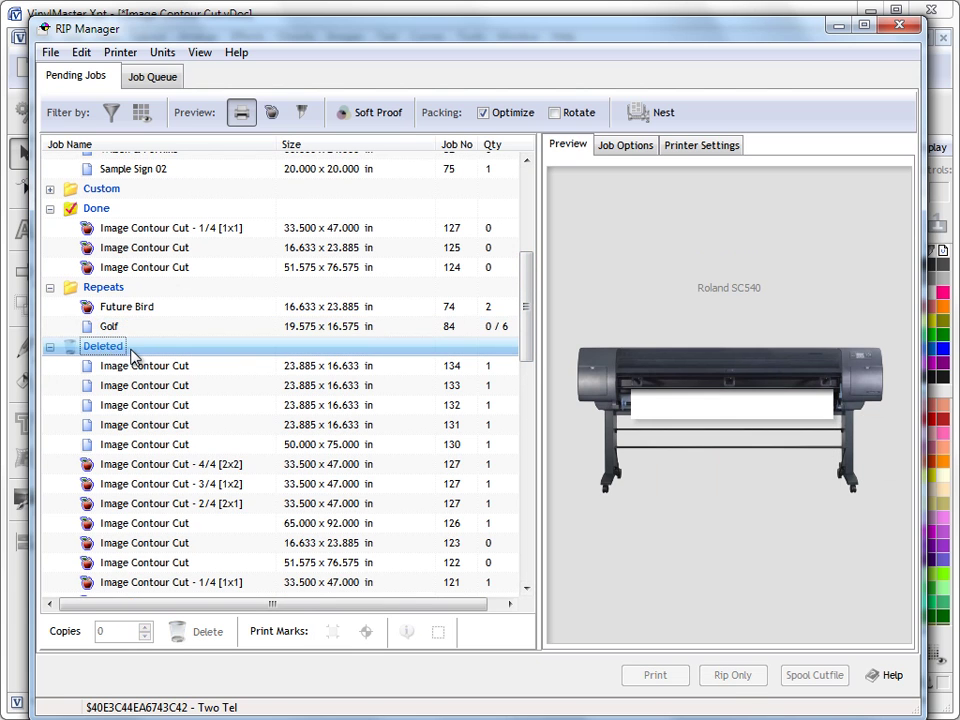
click(140, 404)
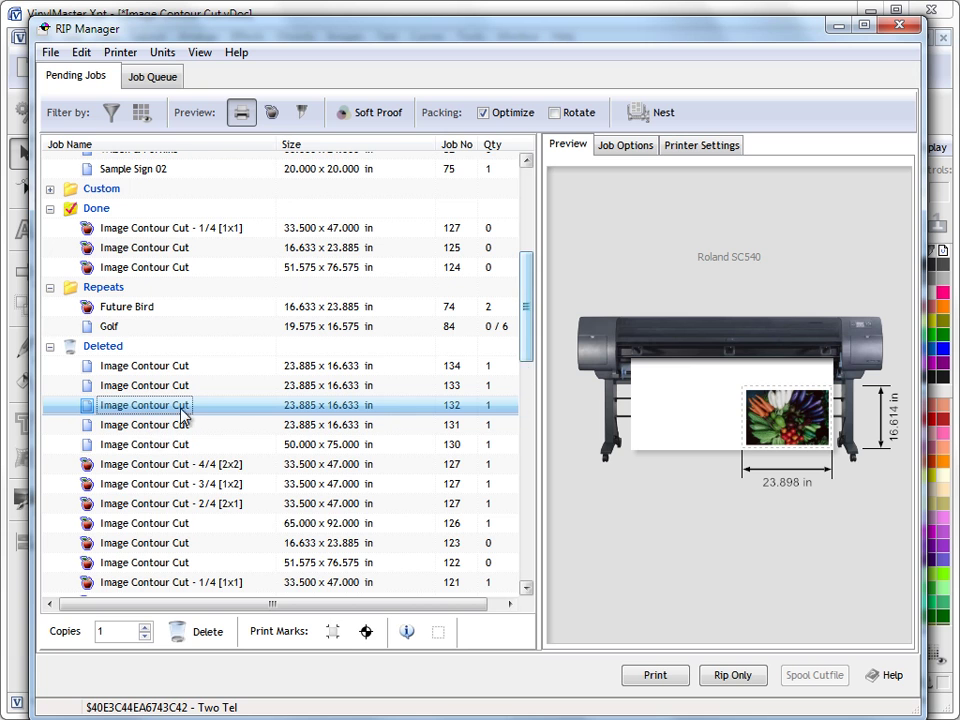
Select the Deleted folder and collapse the Repeats and Done folders
click(66, 346)
click(50, 287)
click(50, 208)
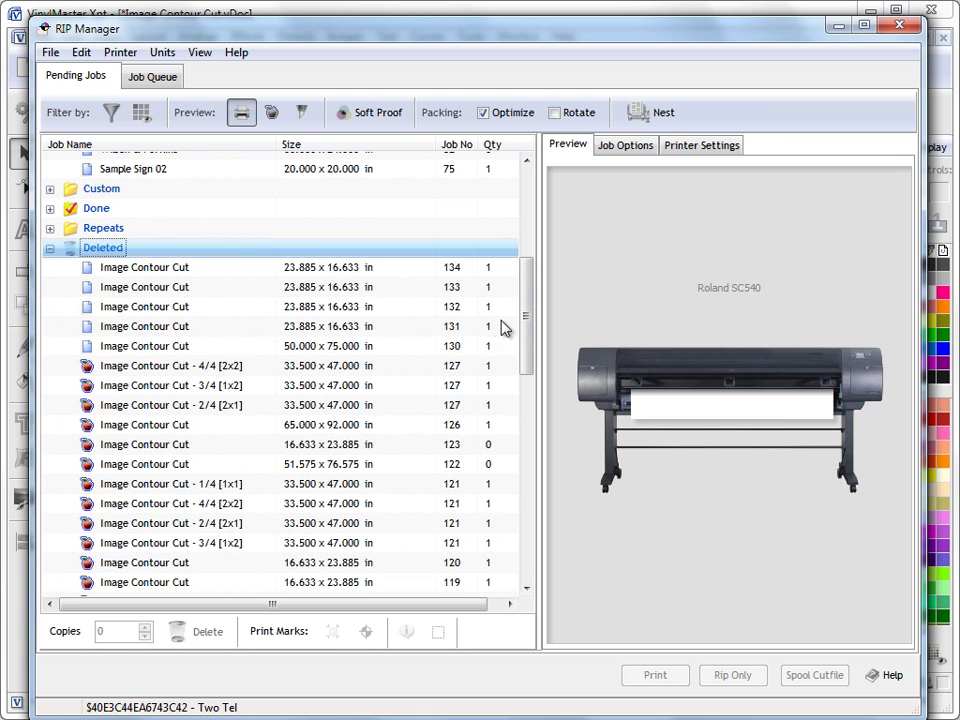
scroll(513, 321, up, 6)
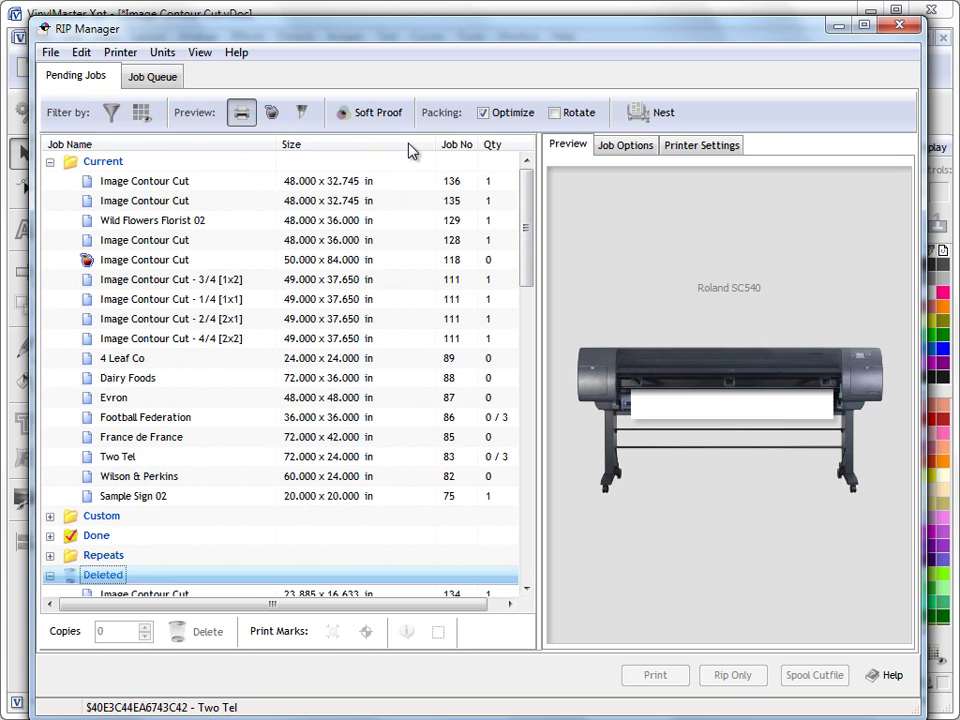
Try sorting Current jobs by Job Name, Size, Job No and Qty, ending on ascending Job Name
click(188, 149)
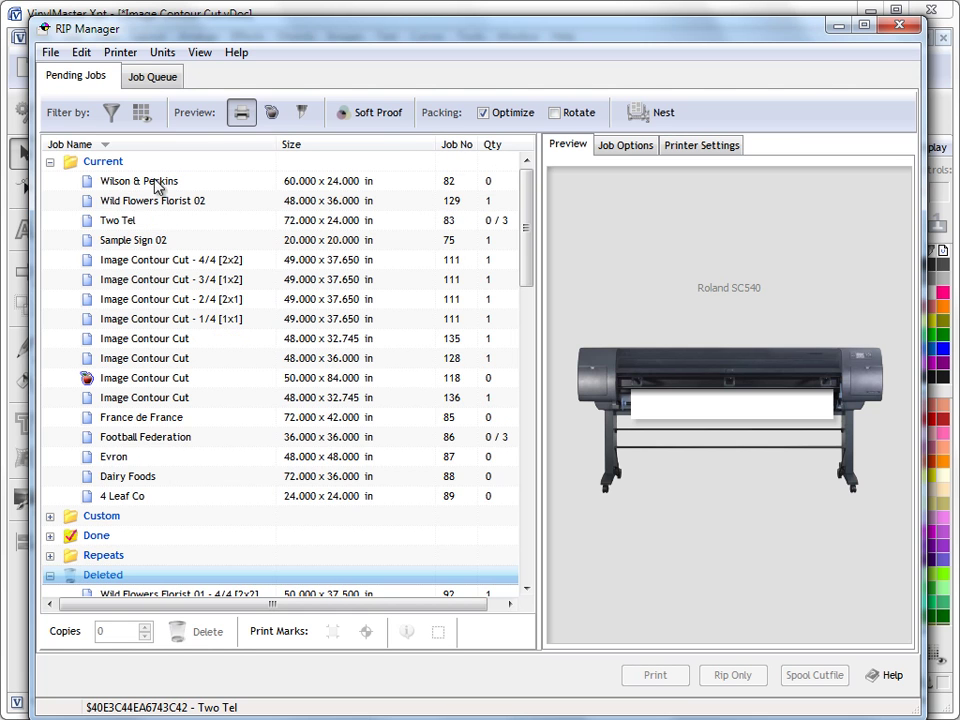
click(150, 146)
click(320, 150)
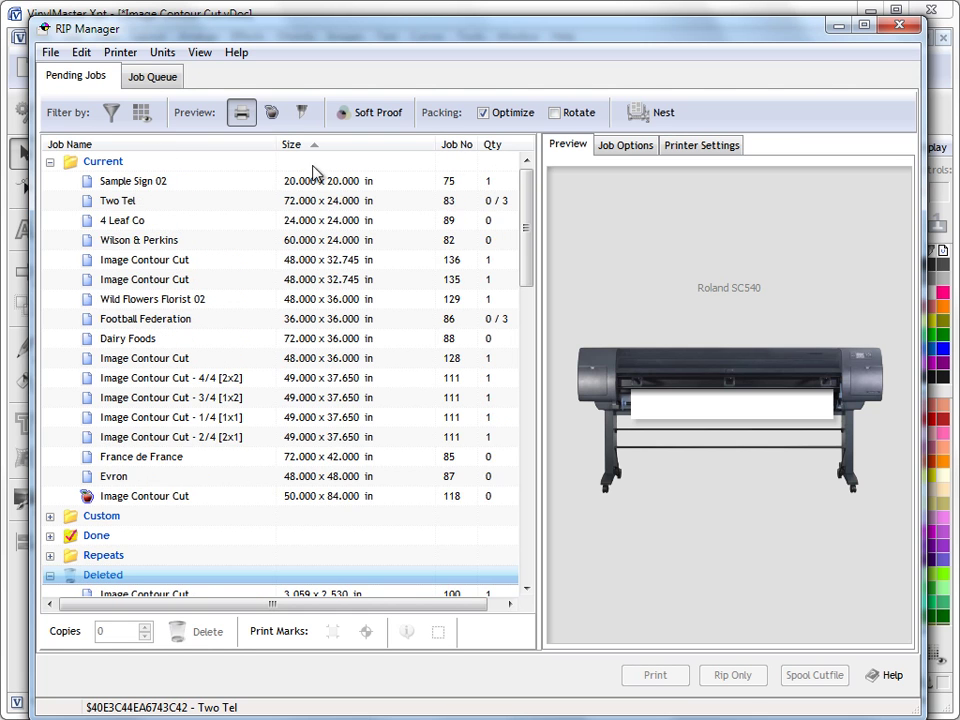
click(448, 148)
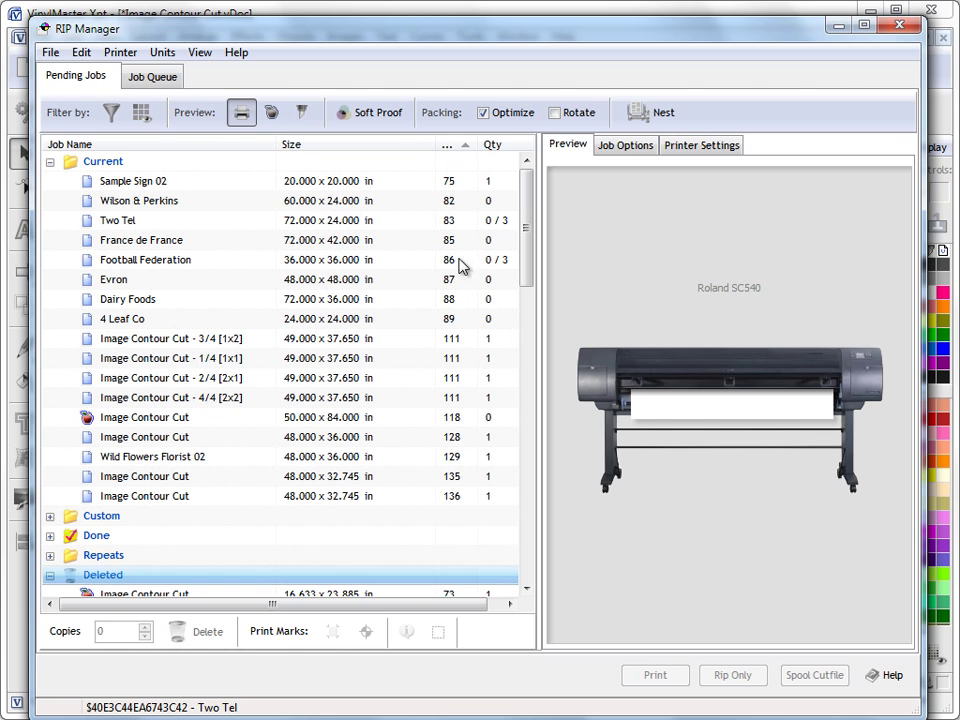
click(452, 146)
click(503, 147)
click(503, 147)
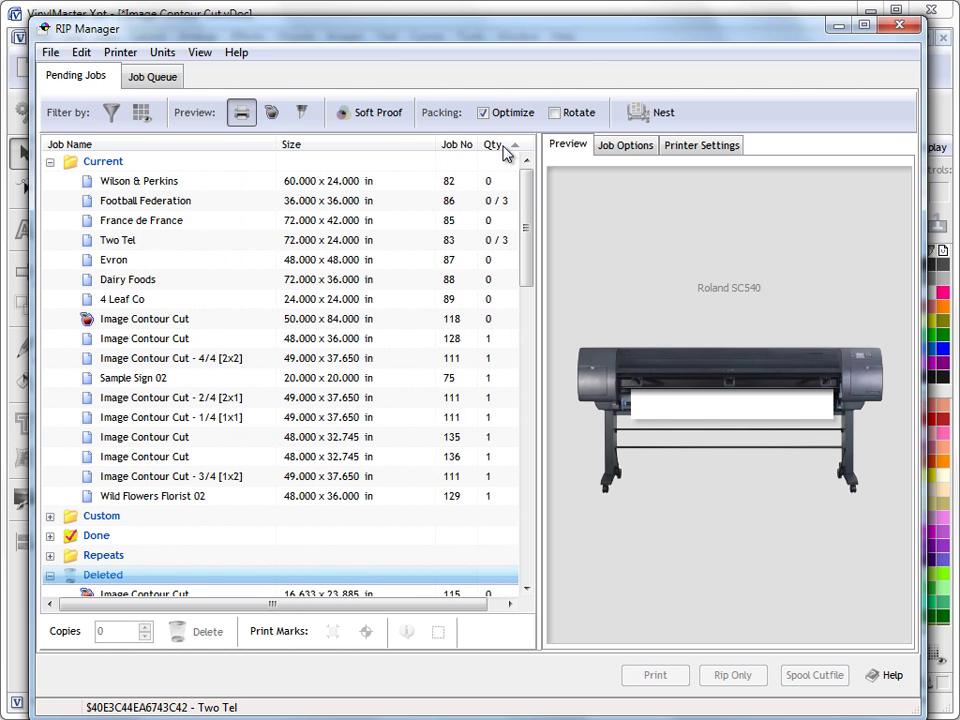
click(320, 148)
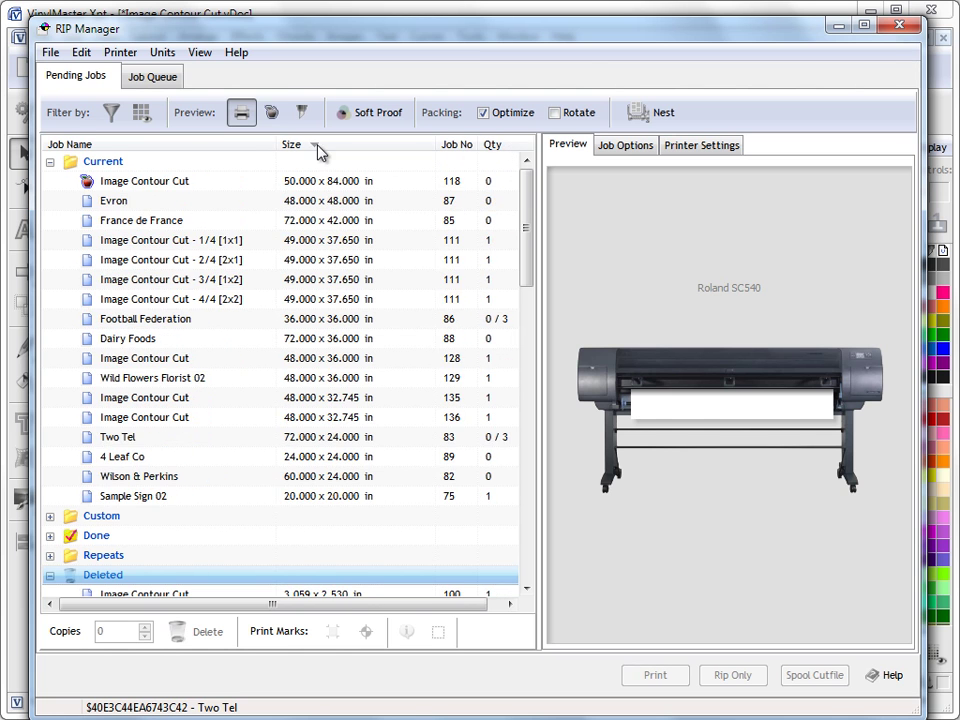
click(196, 146)
click(175, 146)
Preview France de France (job 85), 72.008 x 42.008 in, after briefly viewing an Image Contour Cut job
click(165, 262)
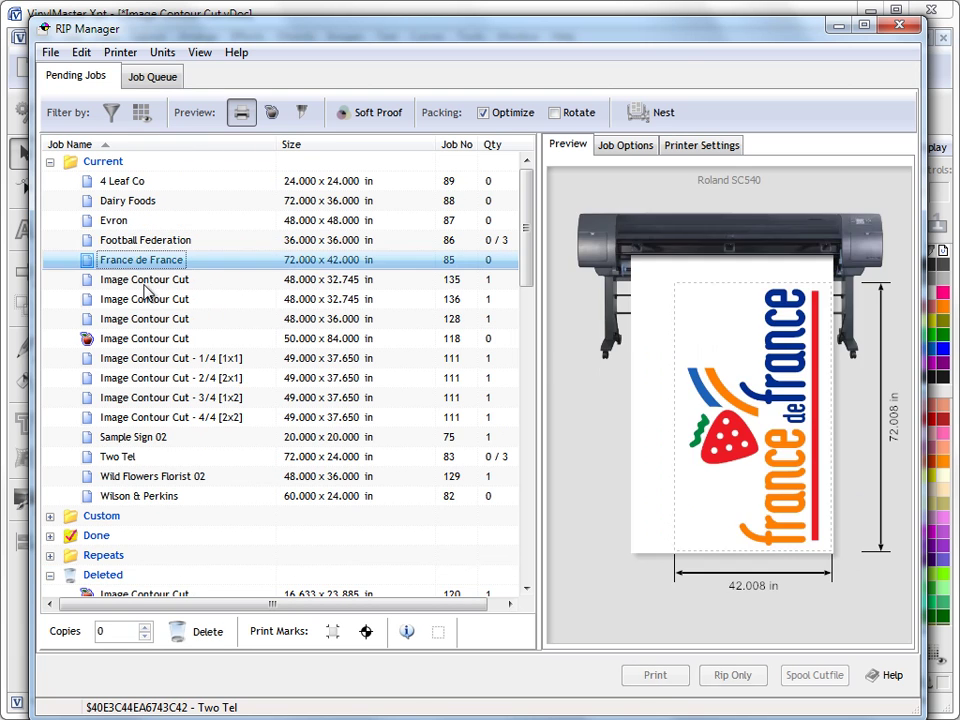
click(150, 299)
click(176, 260)
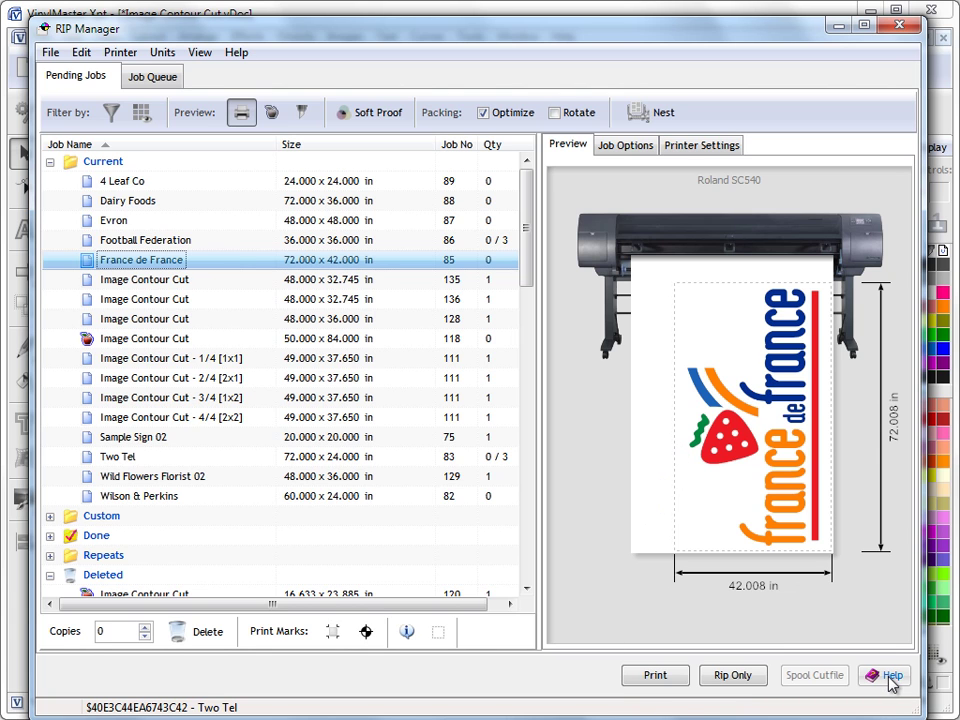
Browse the View and Help menus and widen the preview pane beside the job list
click(199, 52)
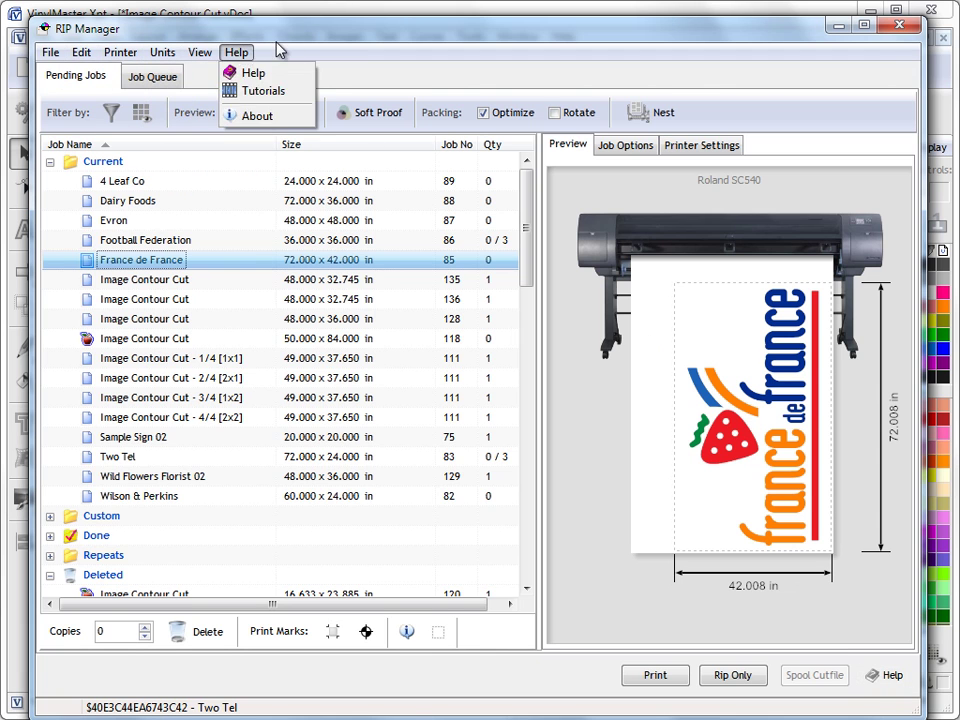
click(236, 52)
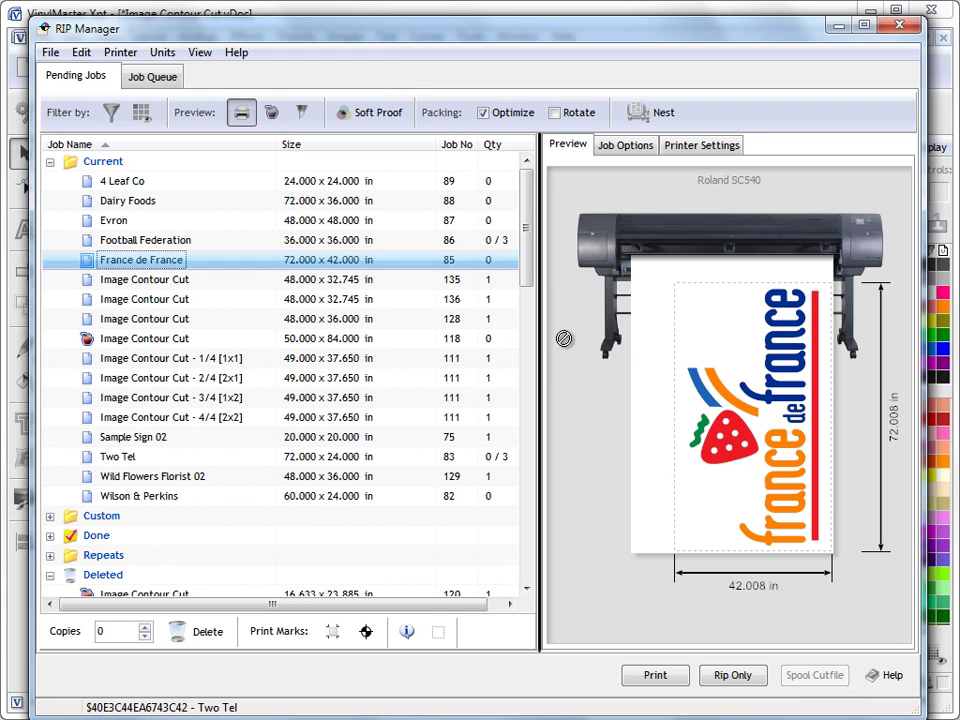
drag(540, 347, 551, 384)
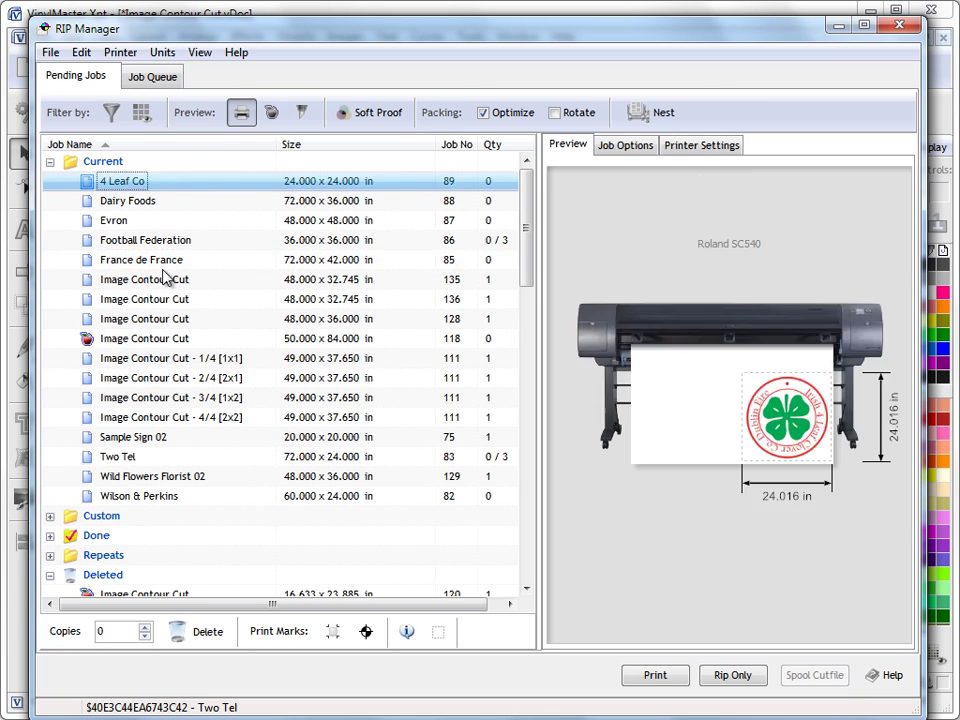
Turn on Crop Marks for the 4 Leaf Co job and cancel out of Adjust Color
click(622, 146)
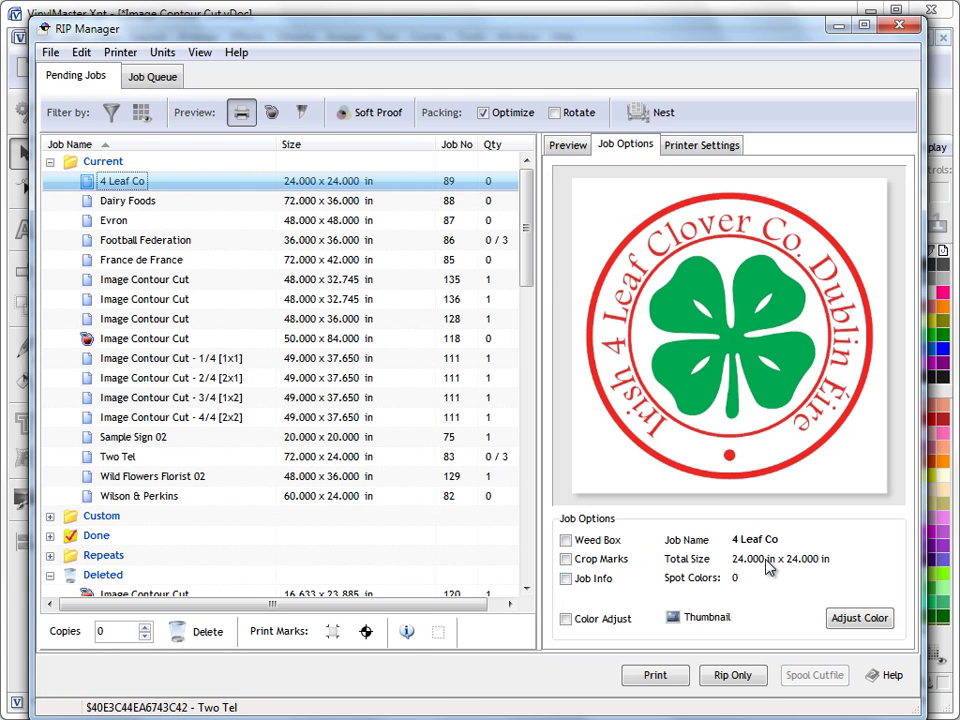
click(605, 563)
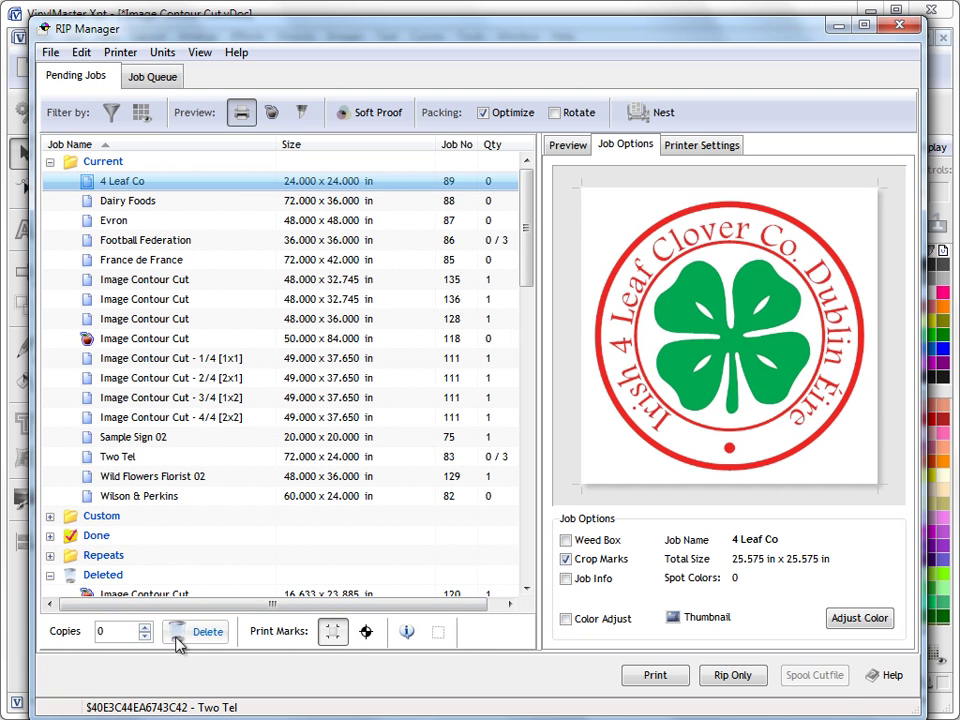
click(858, 620)
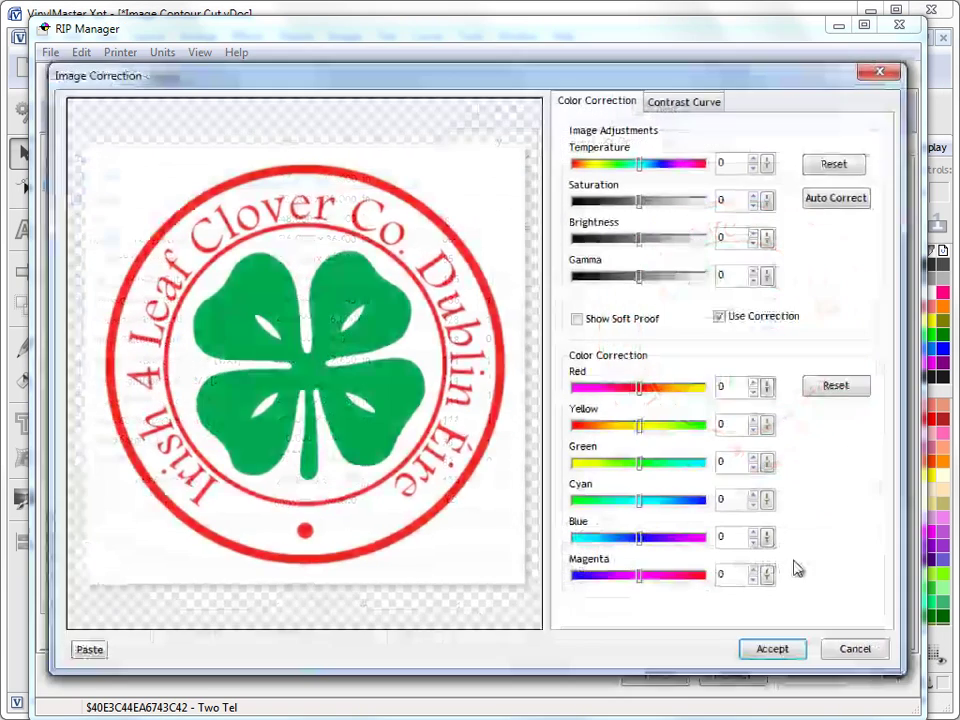
click(851, 650)
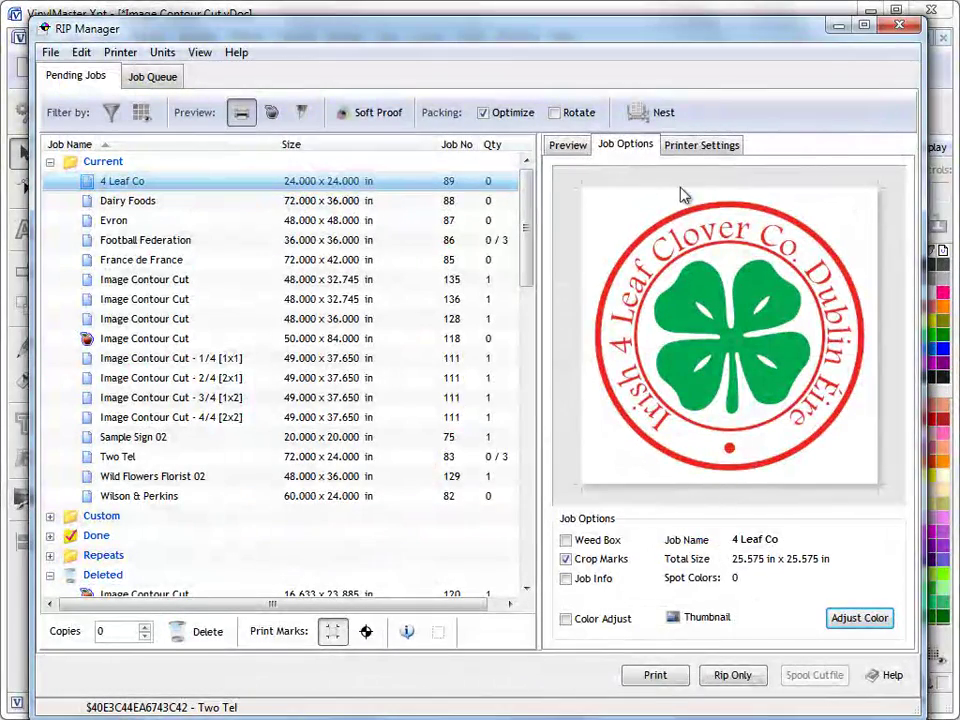
Review the Roland SC540 printer settings, then show the 25.591 in square preview
click(701, 145)
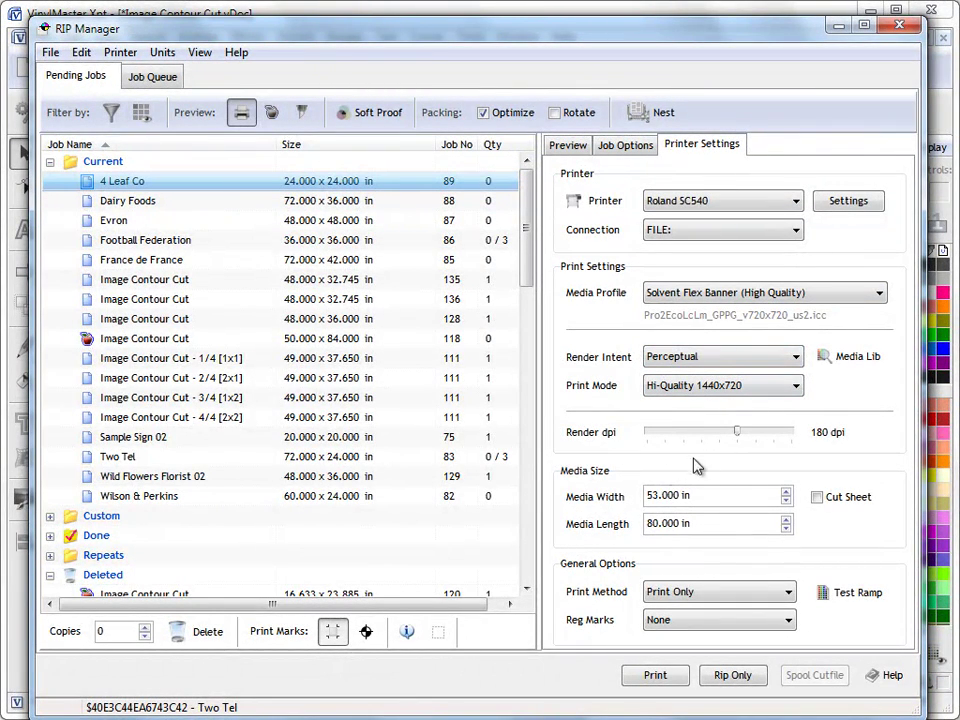
click(625, 145)
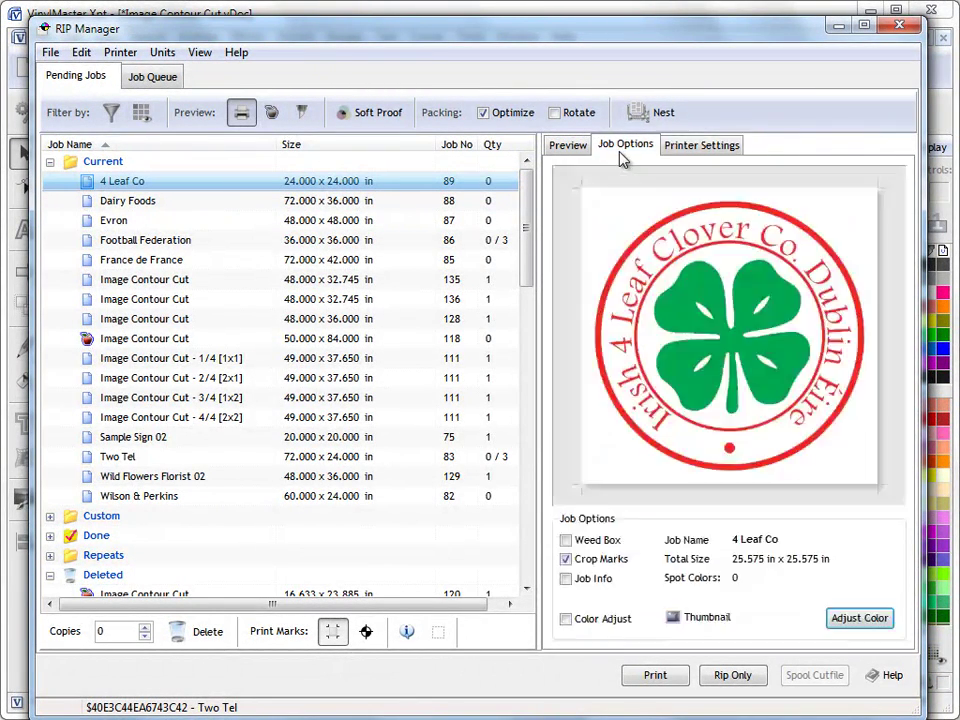
click(568, 145)
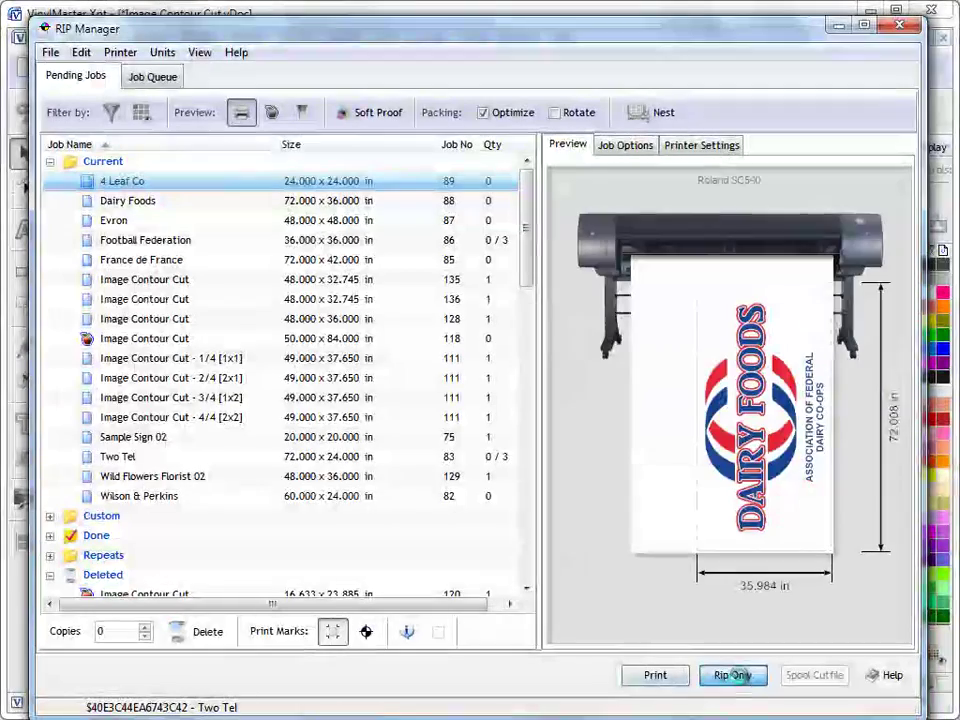
Send 4 Leaf Co to Rip Only, check it in the Job Queue, then return to Pending Jobs
click(733, 676)
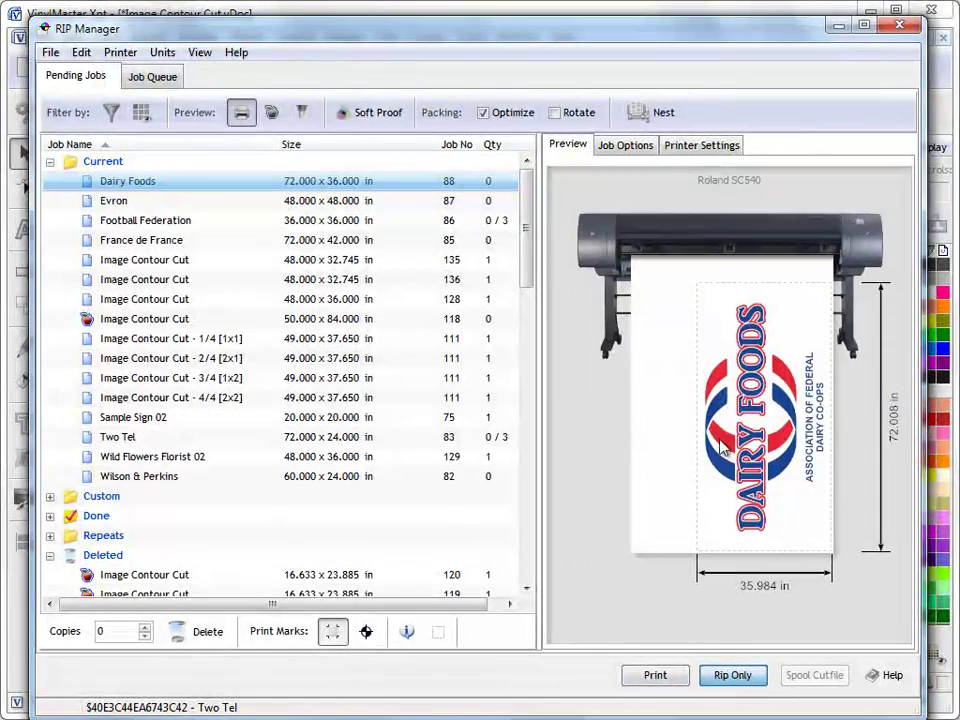
click(148, 79)
click(320, 481)
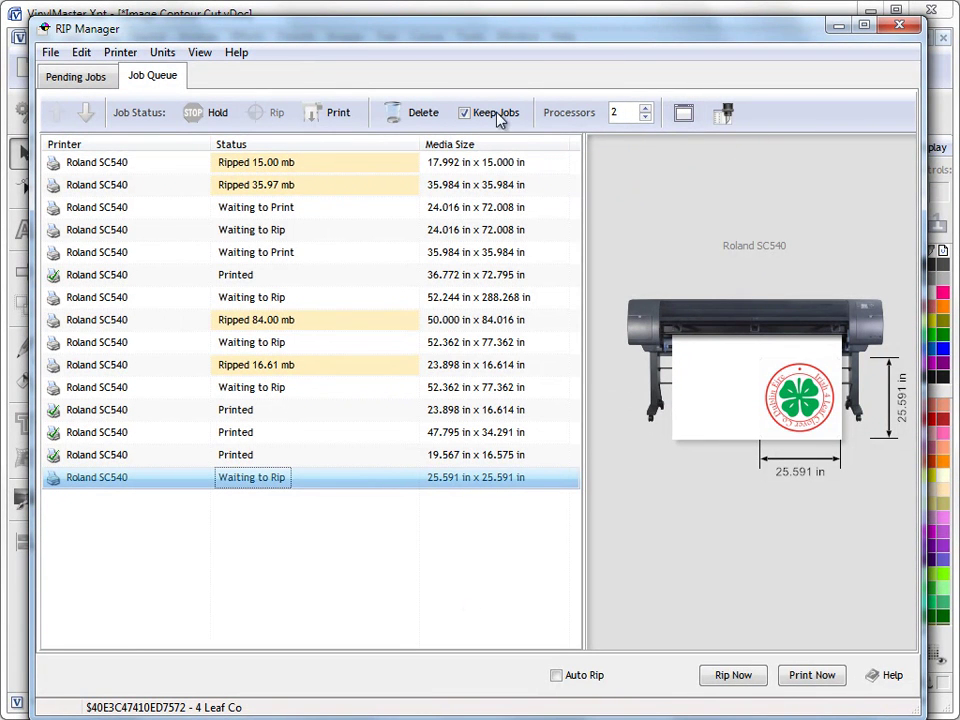
click(75, 78)
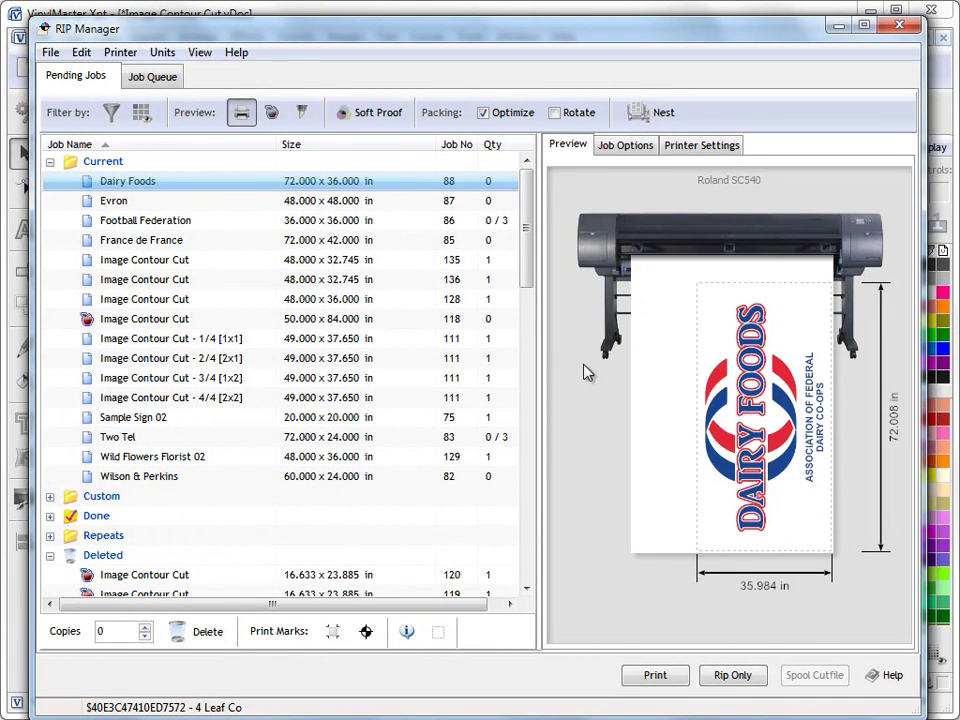
Review Dairy Foods' job options and printer settings: Solvent Flex Banner (High Quality), 180 dpi
click(632, 150)
click(701, 145)
click(568, 145)
Keep Perceptual as the Dairy Foods render intent and go back to its print preview
click(701, 145)
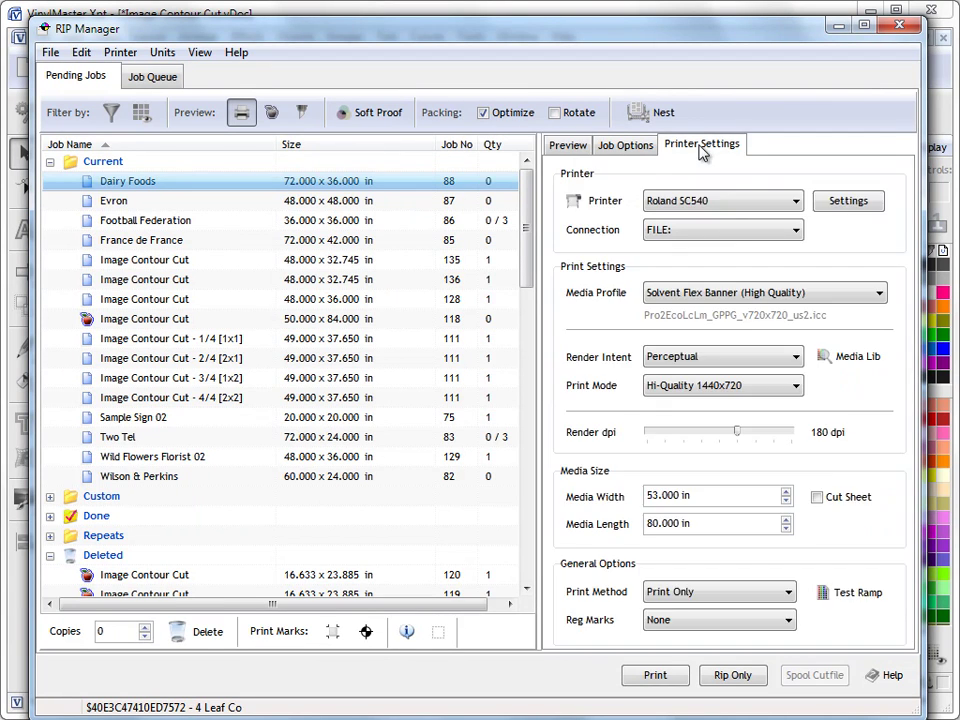
click(689, 360)
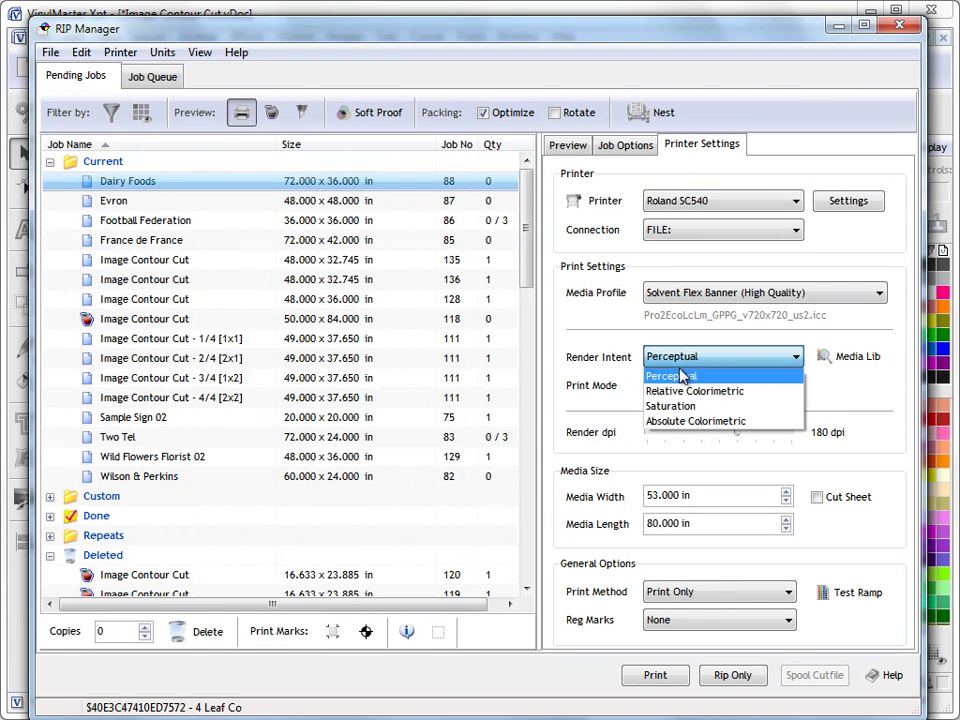
click(668, 376)
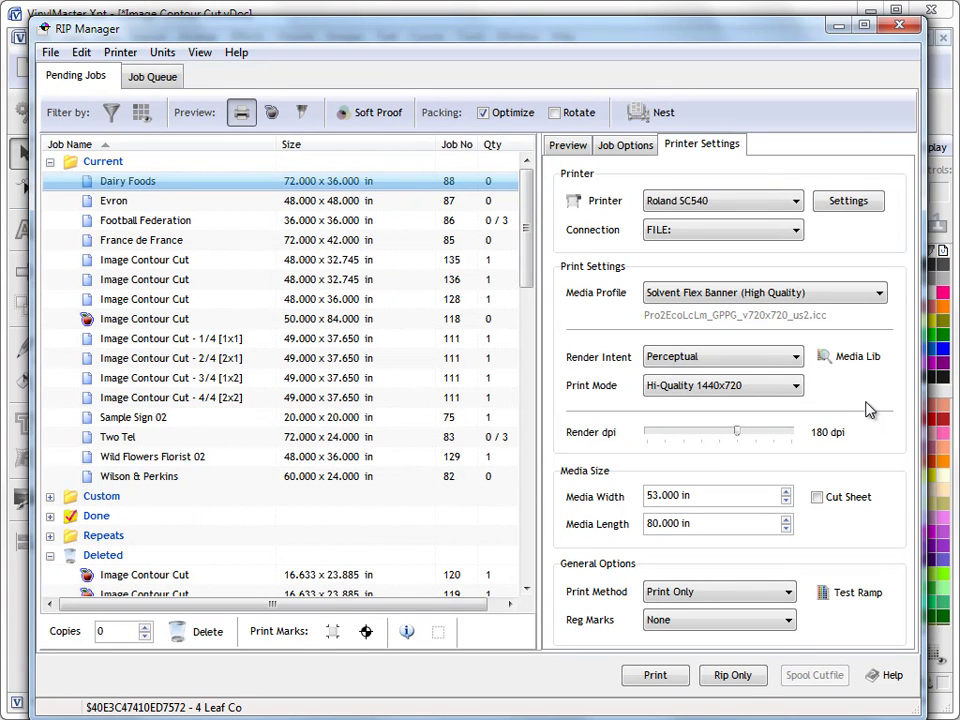
click(568, 145)
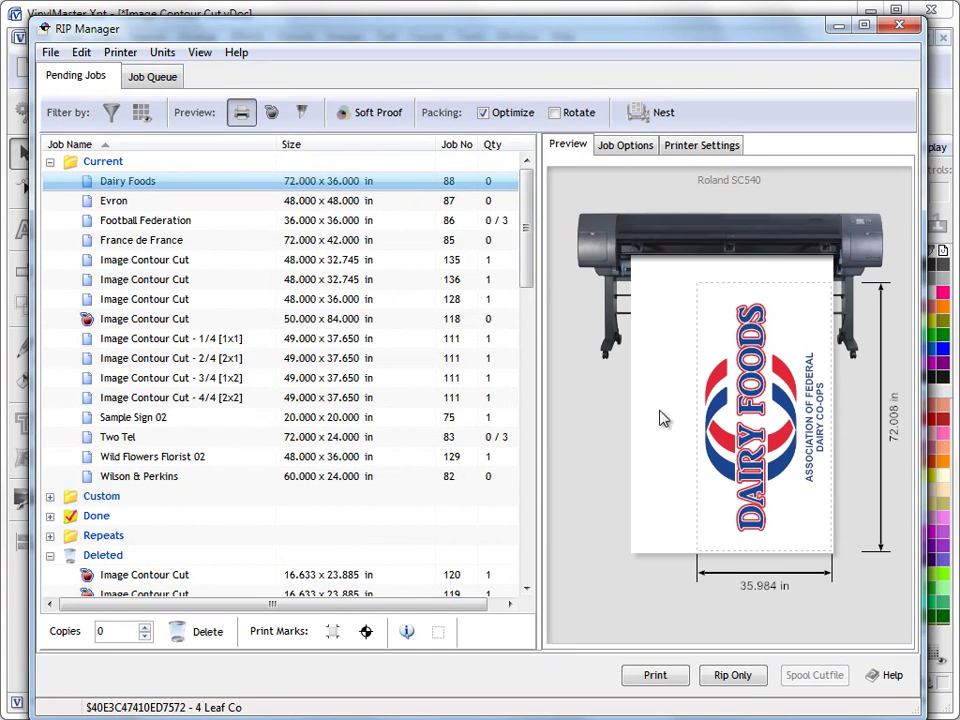